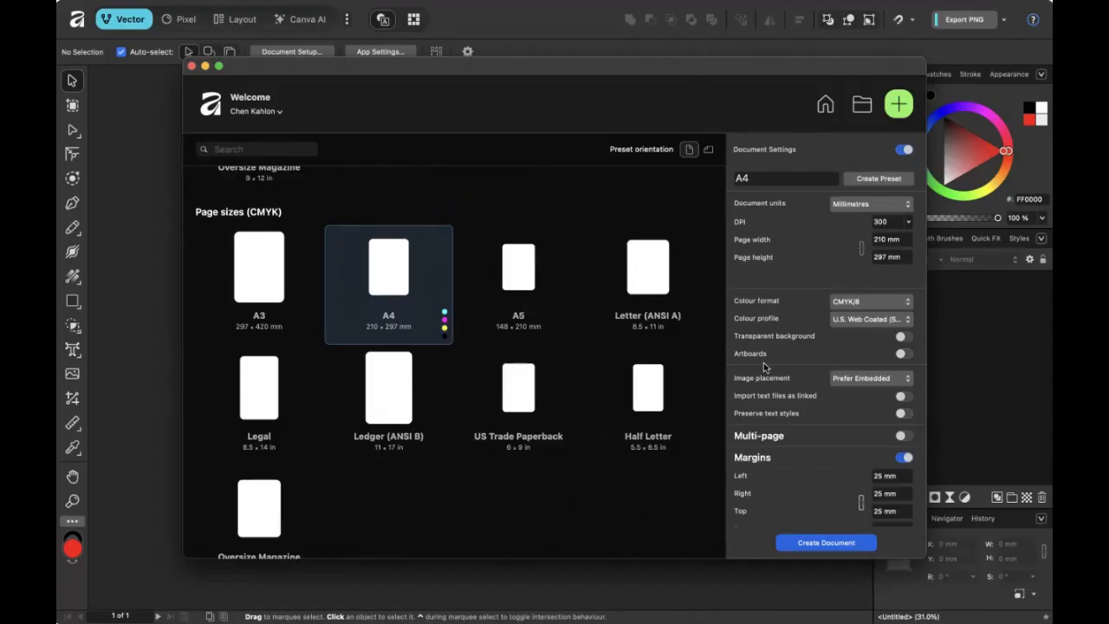
Enable artboards and create the A4 document with 25 mm margins (30 mm bottom) and 3 mm bleed.
left_click(903, 354)
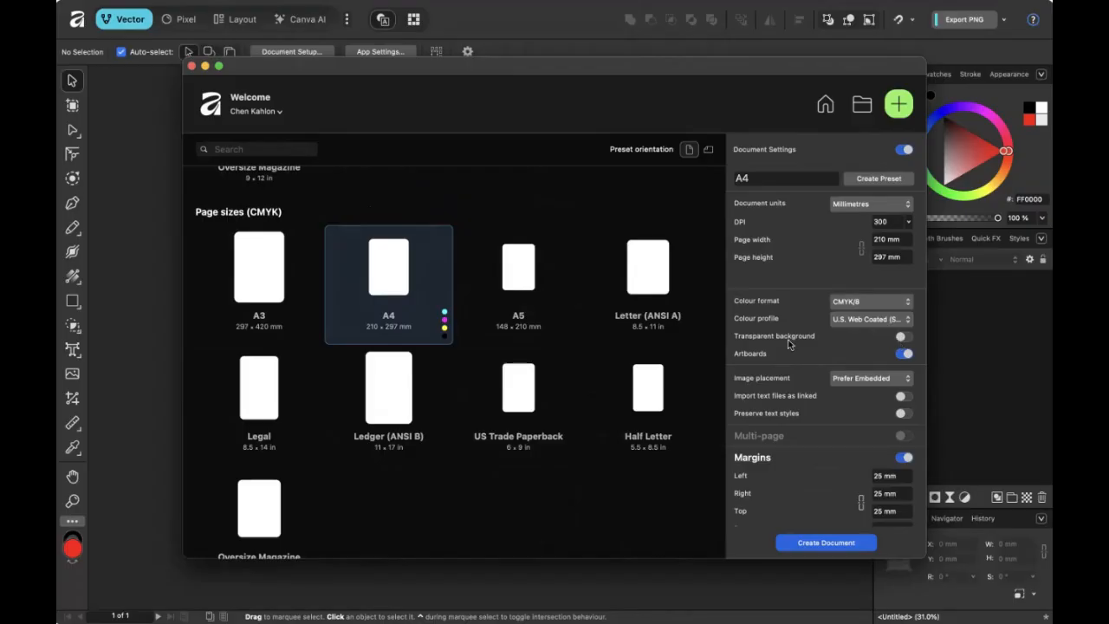
scroll(811, 383, "down", 4)
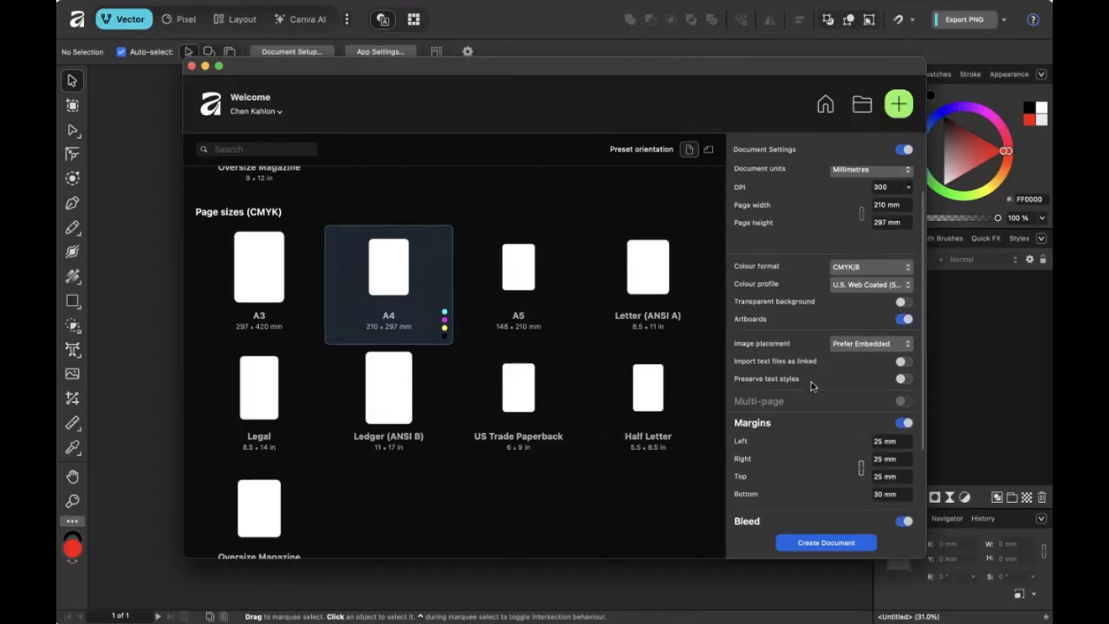
scroll(811, 383, "down", 1)
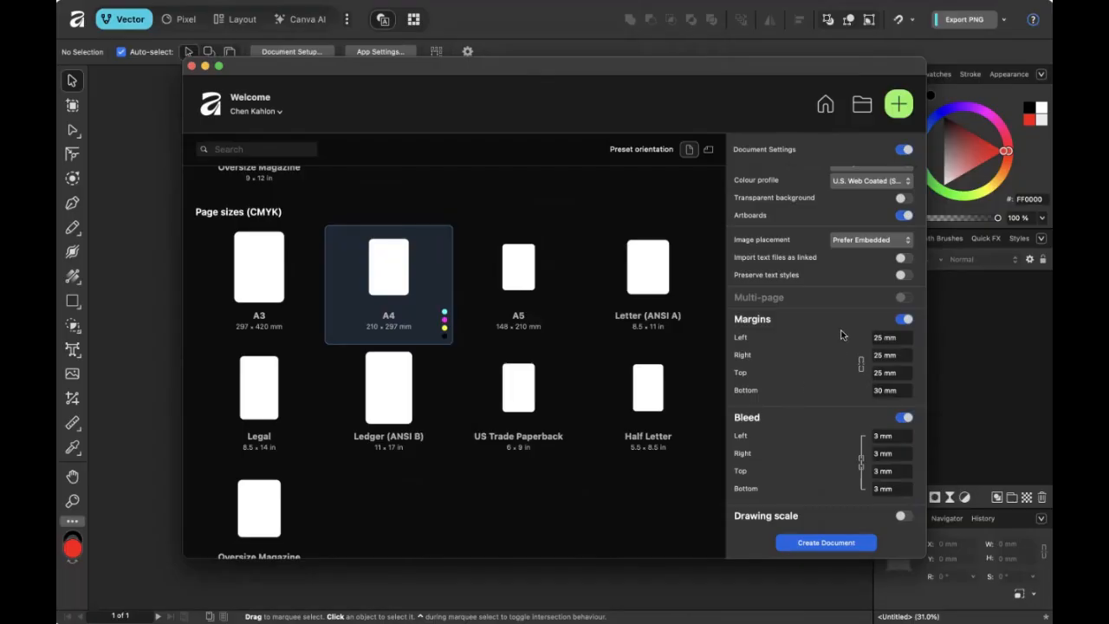
left_click(807, 543)
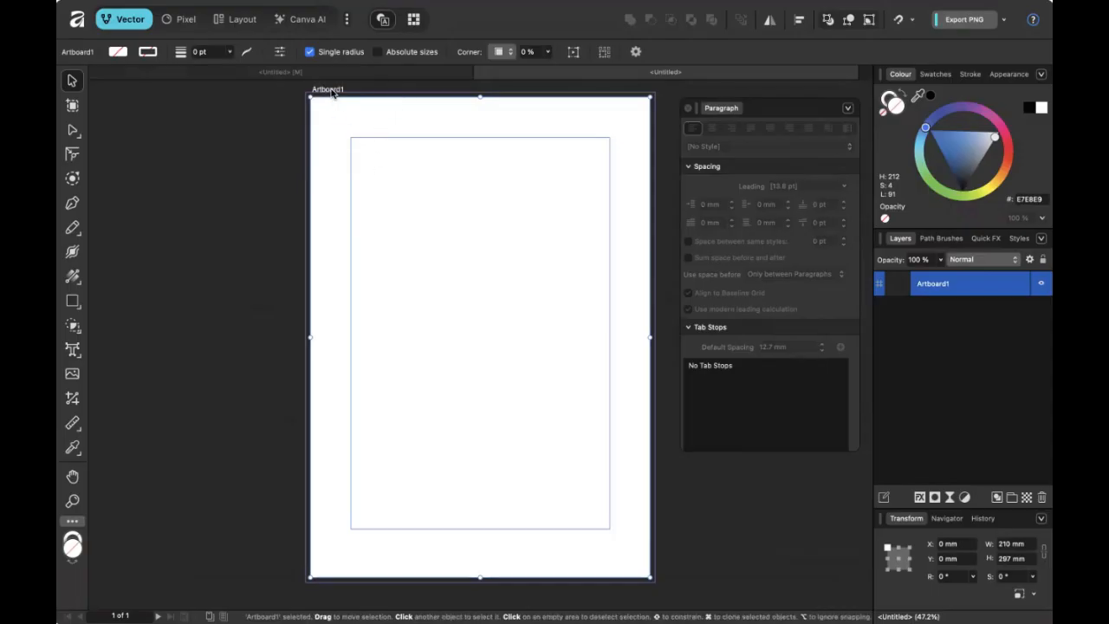
Fill Artboard1 with white #FFFFFF, then cycle the Pixel, Layout and Canva AI personas back to Vector.
left_click(955, 172)
left_click_drag(963, 164, 927, 202)
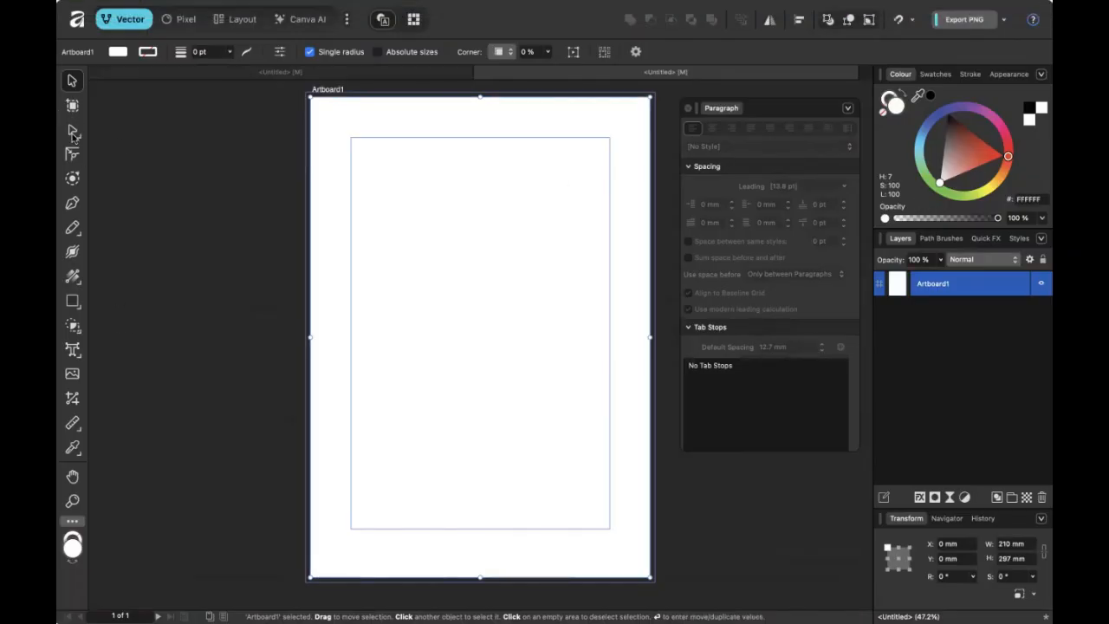
left_click(175, 21)
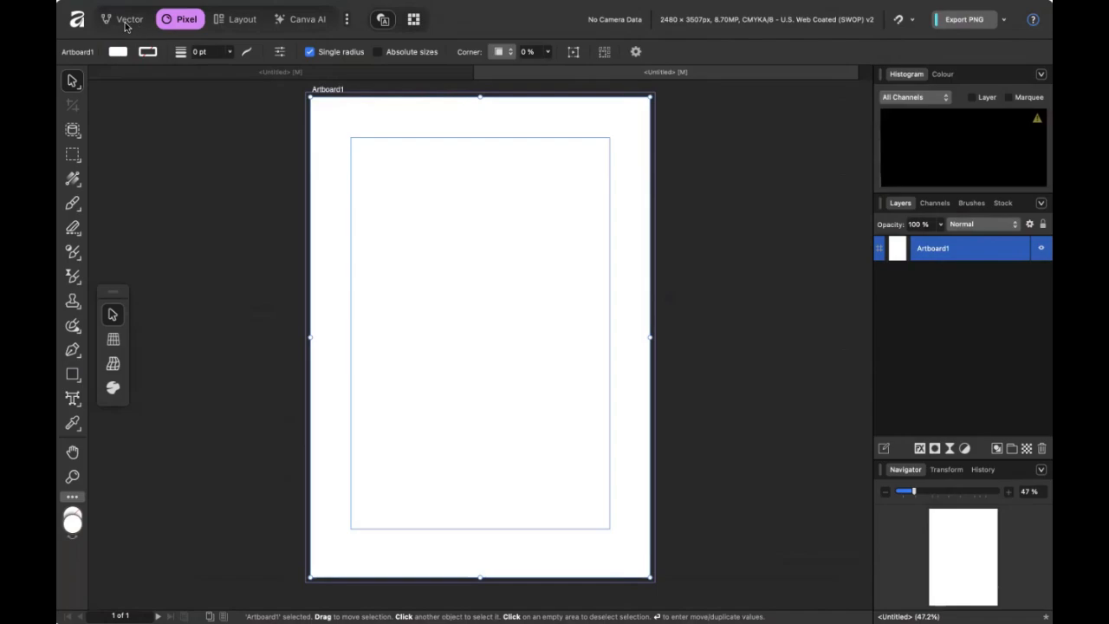
left_click(125, 19)
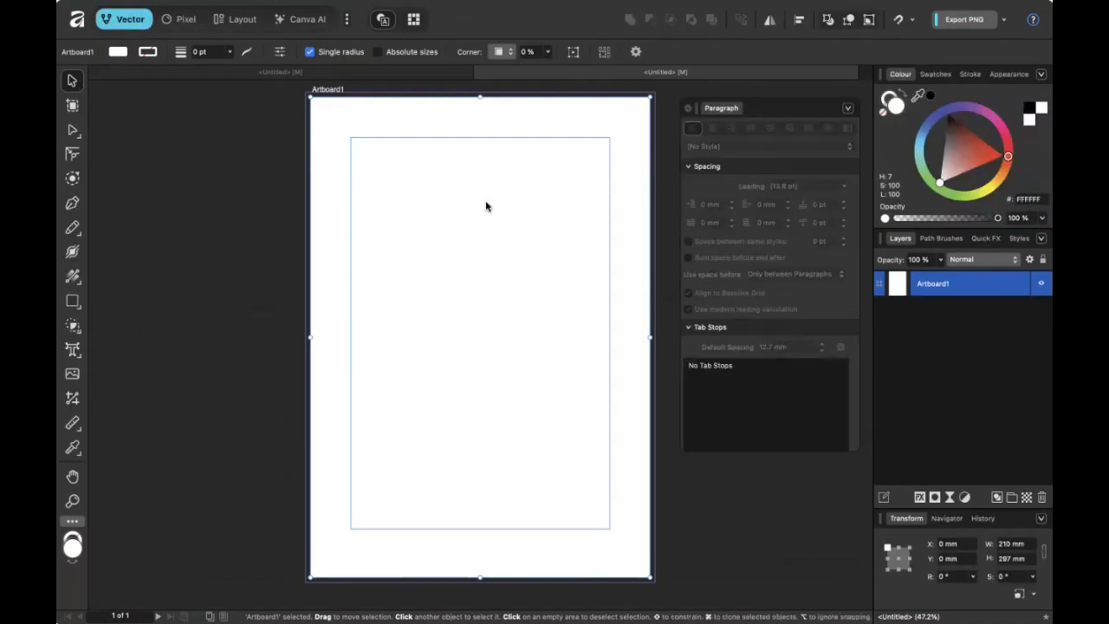
left_click(185, 26)
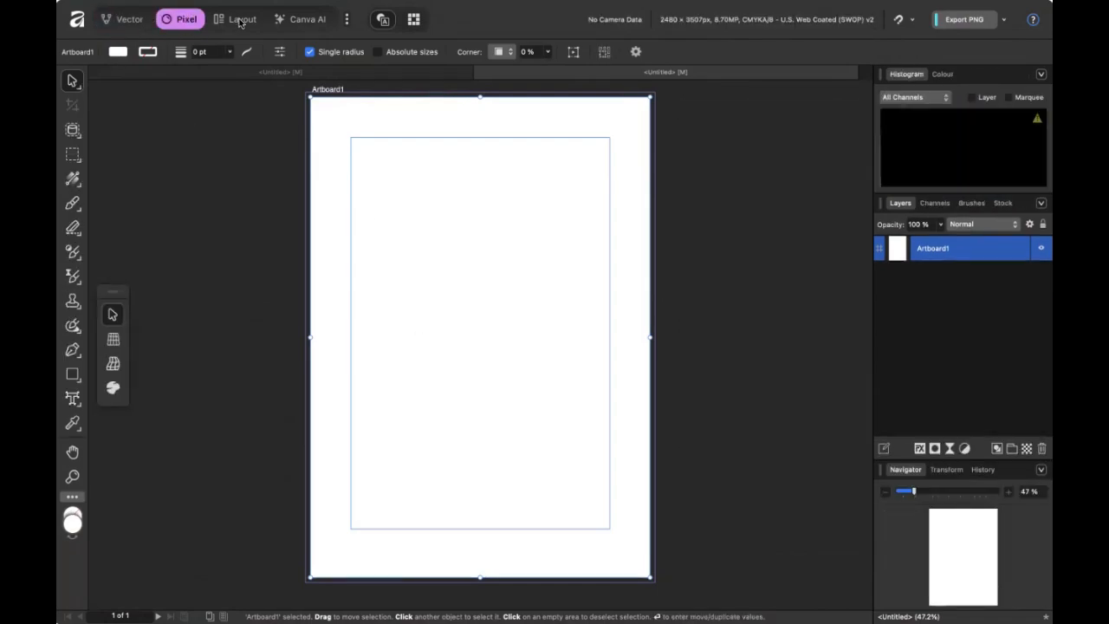
left_click(236, 24)
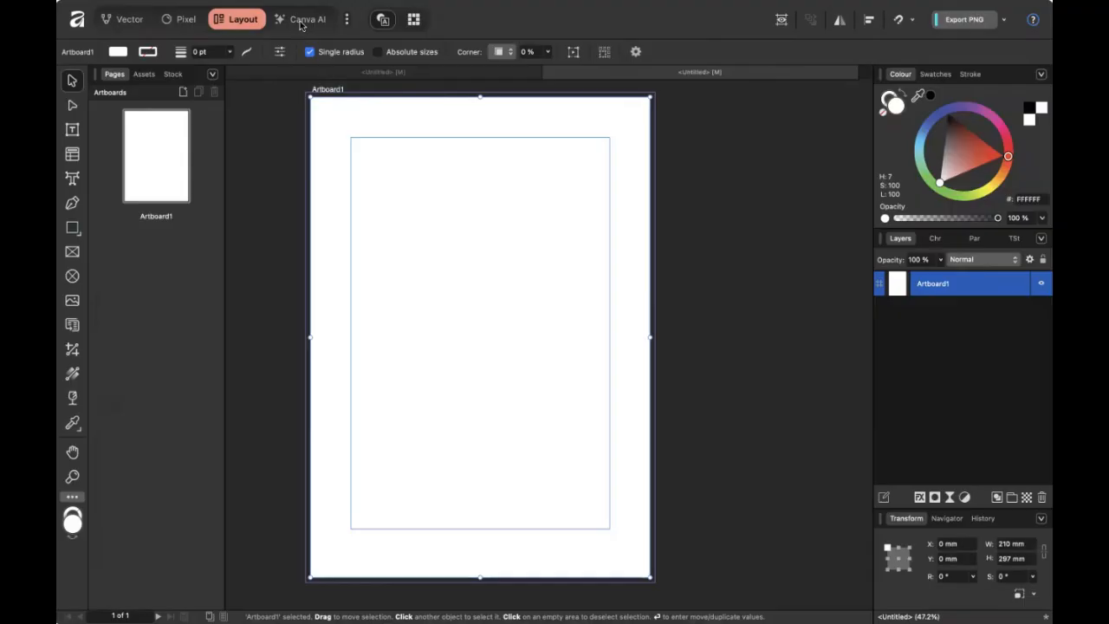
left_click(301, 24)
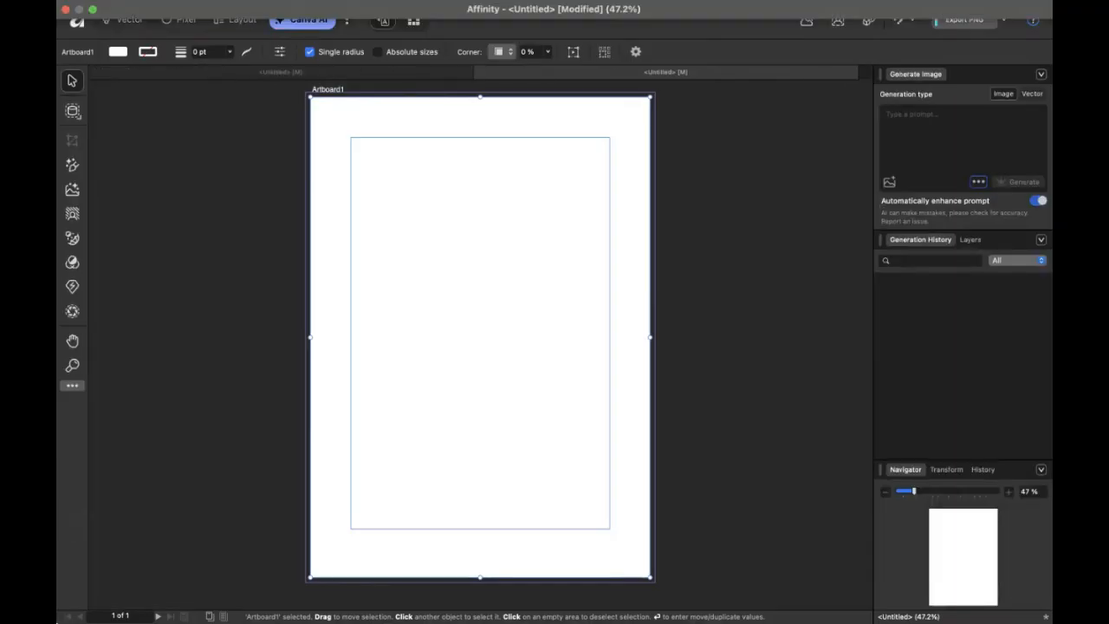
left_click(130, 21)
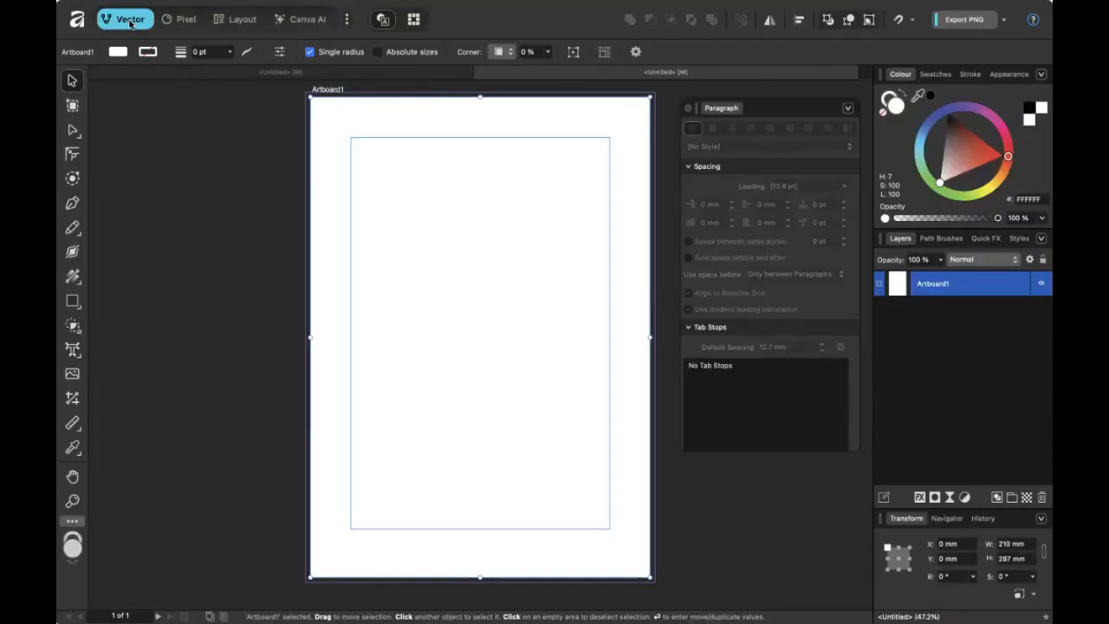
Add a duplicate artboard to the right of Artboard1 with the Artboard tool.
left_click(73, 106)
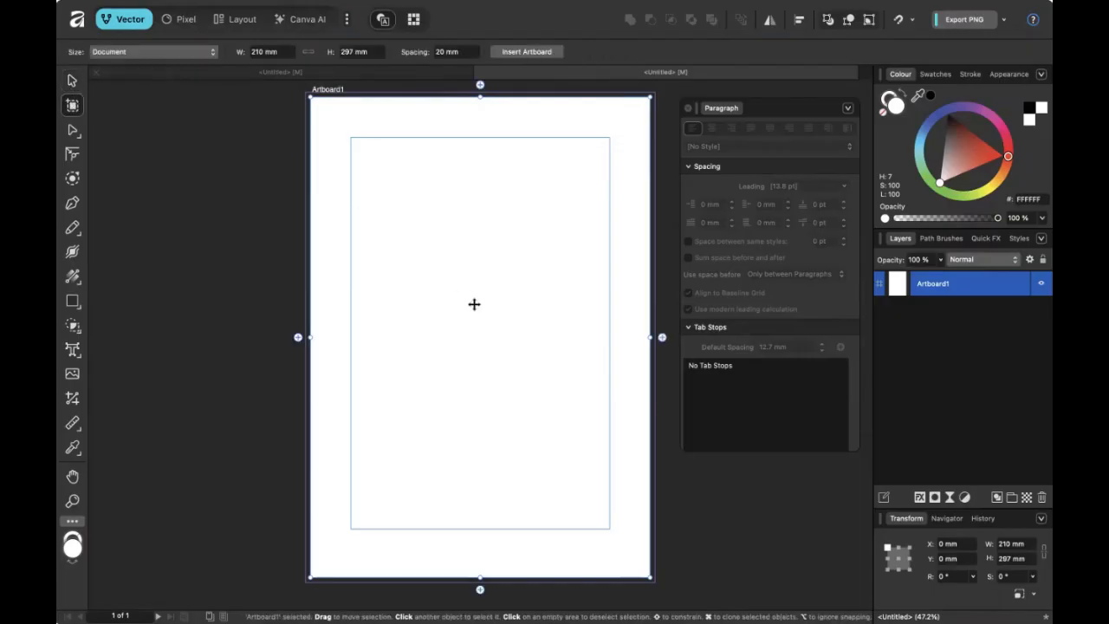
left_click(663, 339)
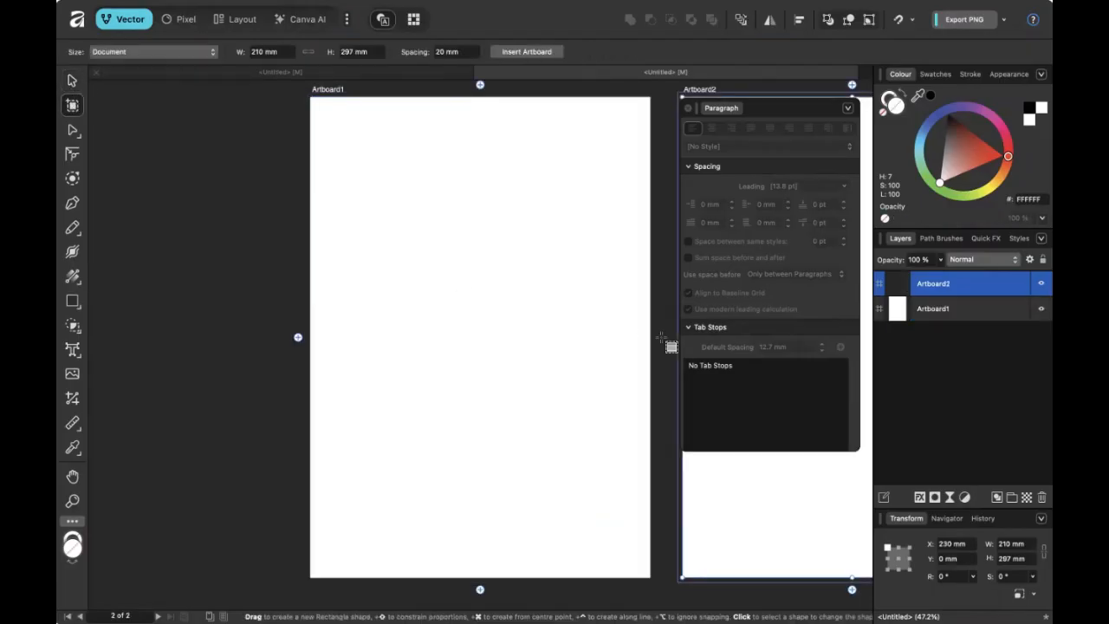
left_click(691, 108)
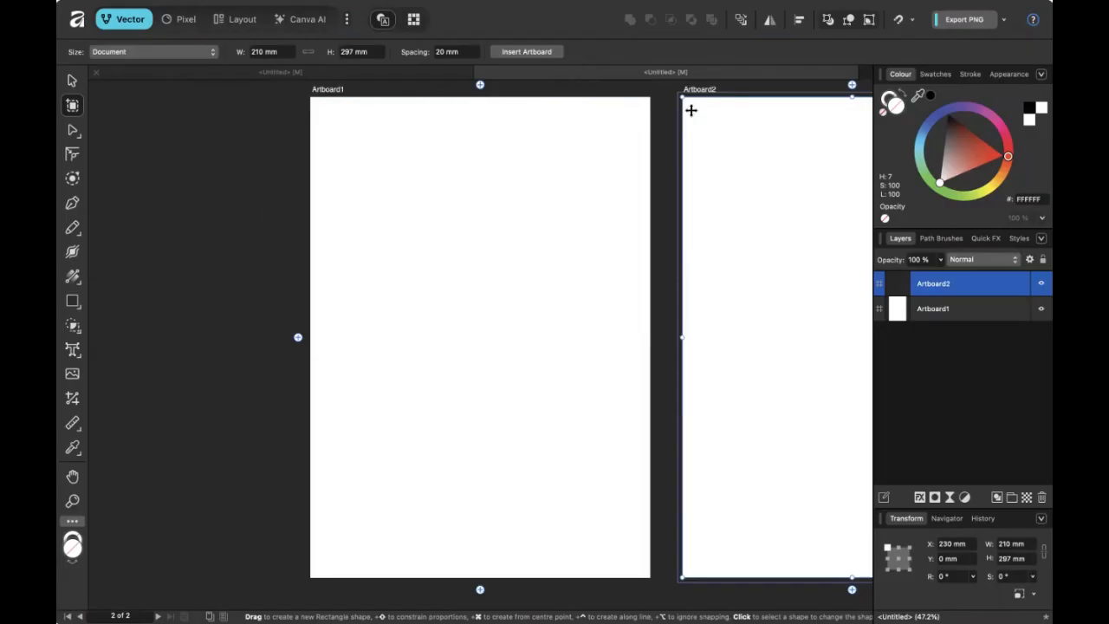
left_click_drag(758, 202, 558, 188)
left_click_drag(369, 260, 334, 300)
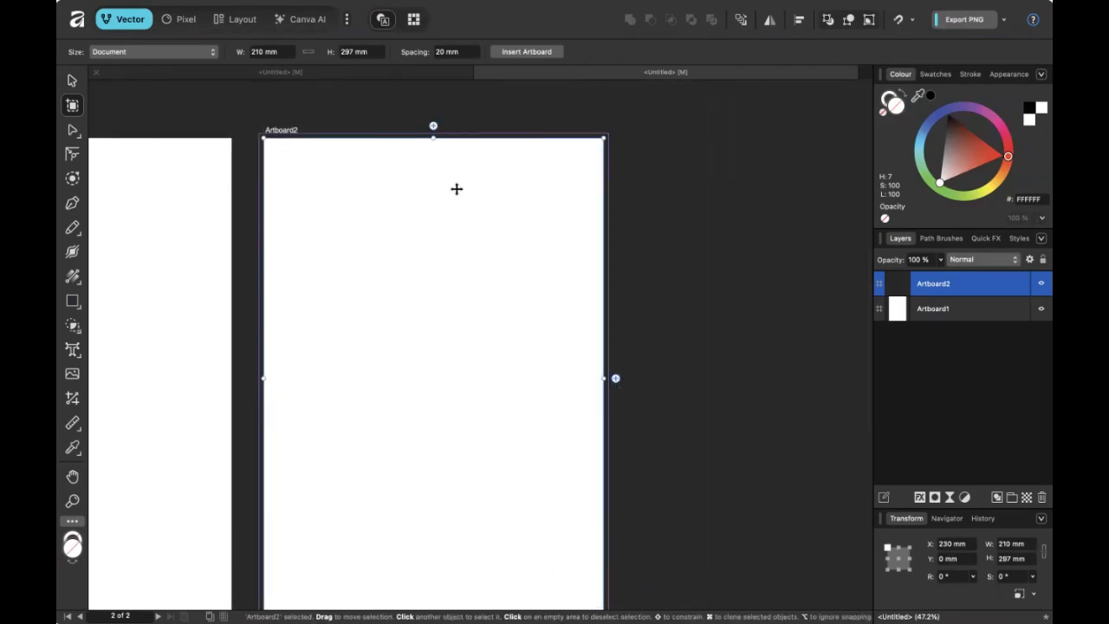
key("space")
left_click_drag(546, 446, 771, 453)
key("space")
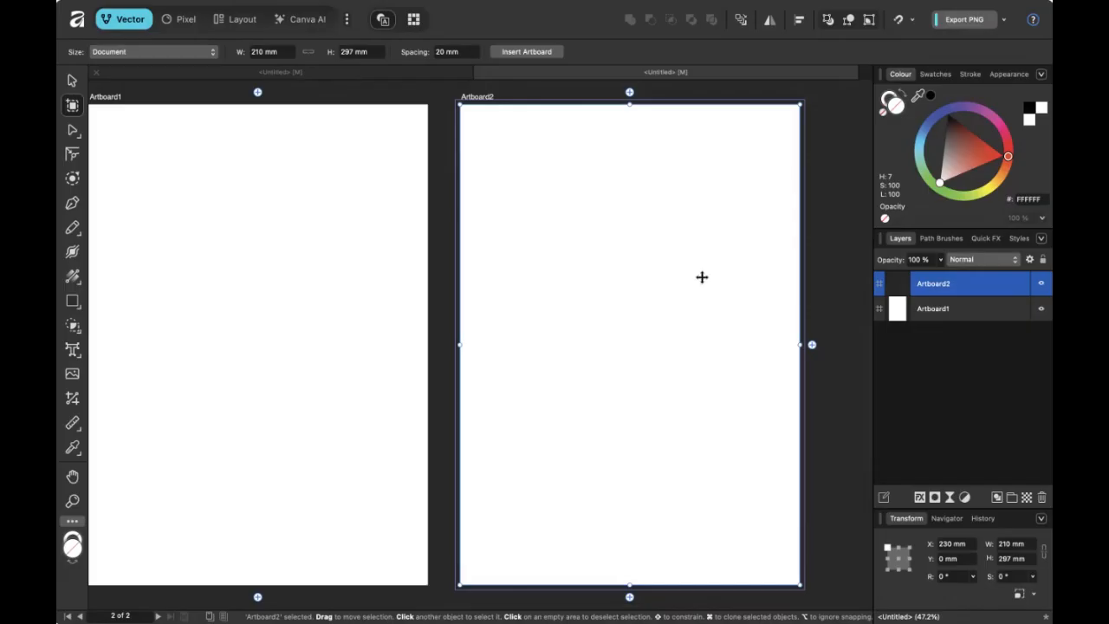
Shrink and delete that artboard, then add a fresh 210 × 297 mm Artboard2 to the right.
left_click_drag(630, 586, 641, 290)
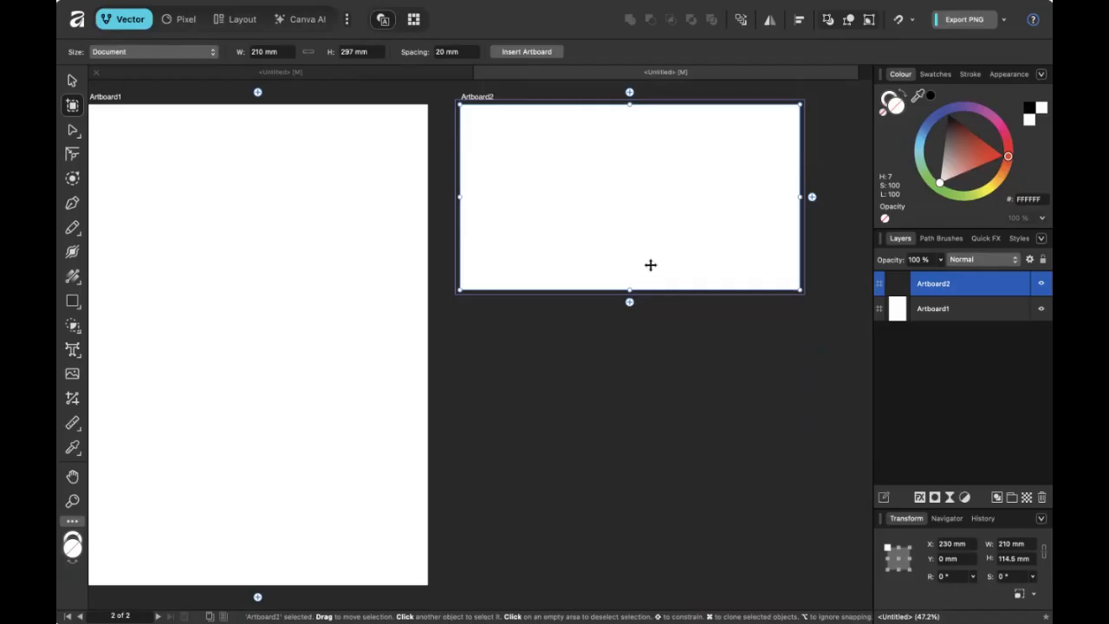
left_click_drag(799, 195, 697, 198)
key("Delete")
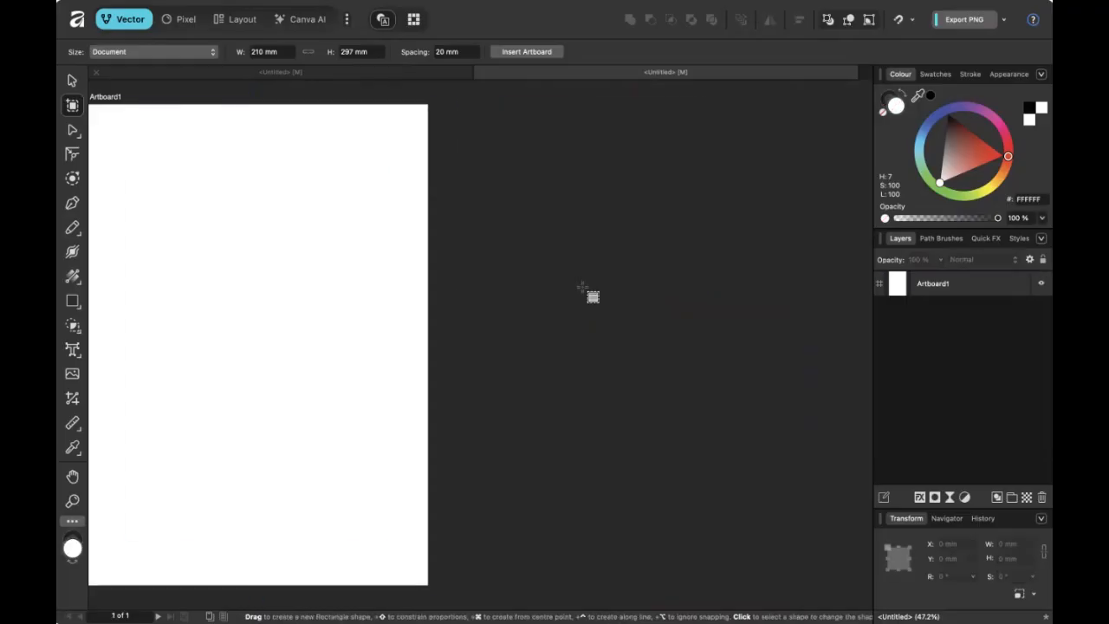
left_click(439, 345)
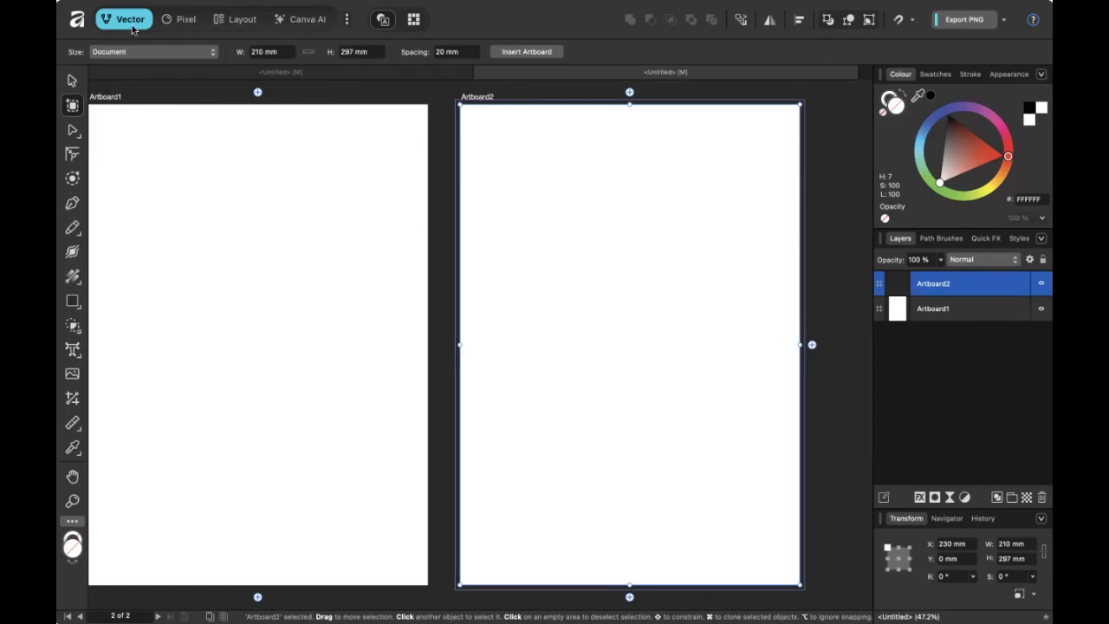
Try the Pen and Node tools and dismiss the toolbar layout options.
left_click(72, 201)
left_click(73, 130)
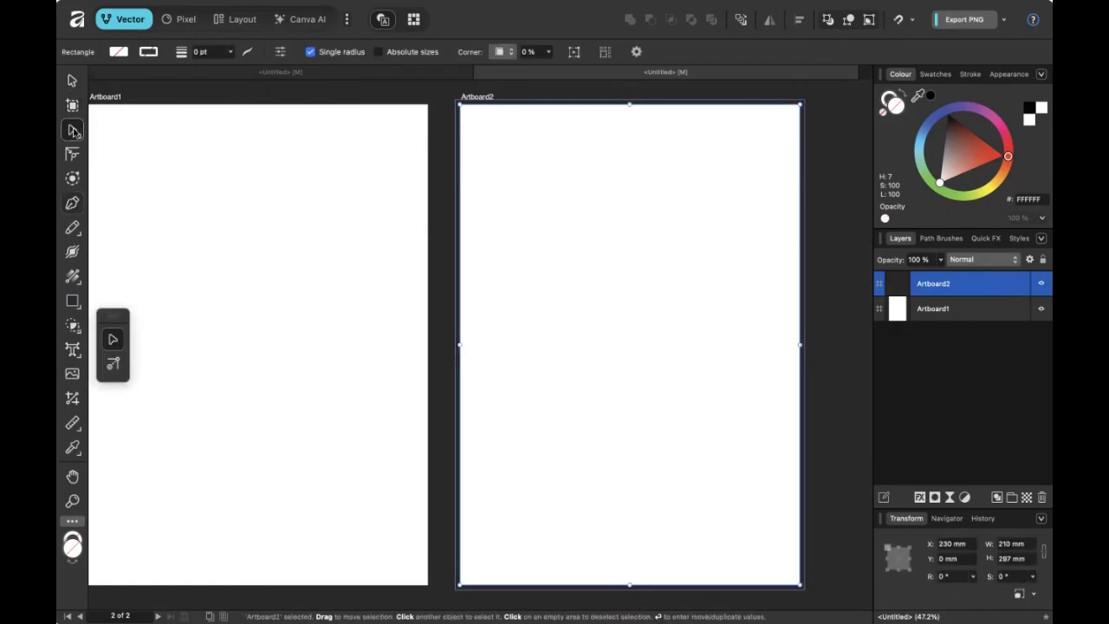
right_click(73, 130)
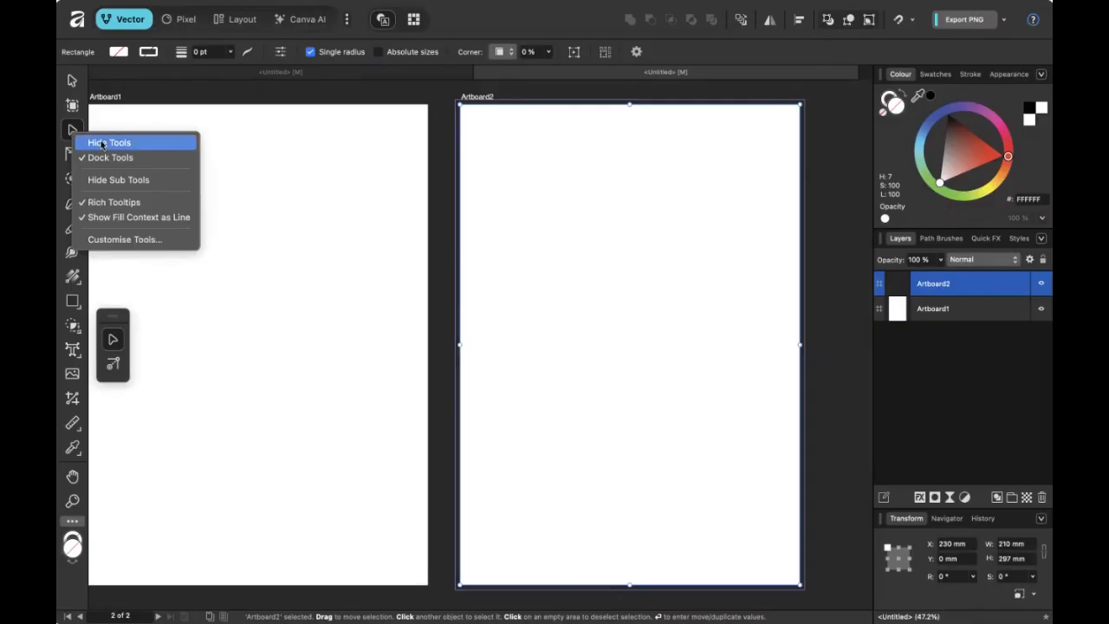
left_click(67, 142)
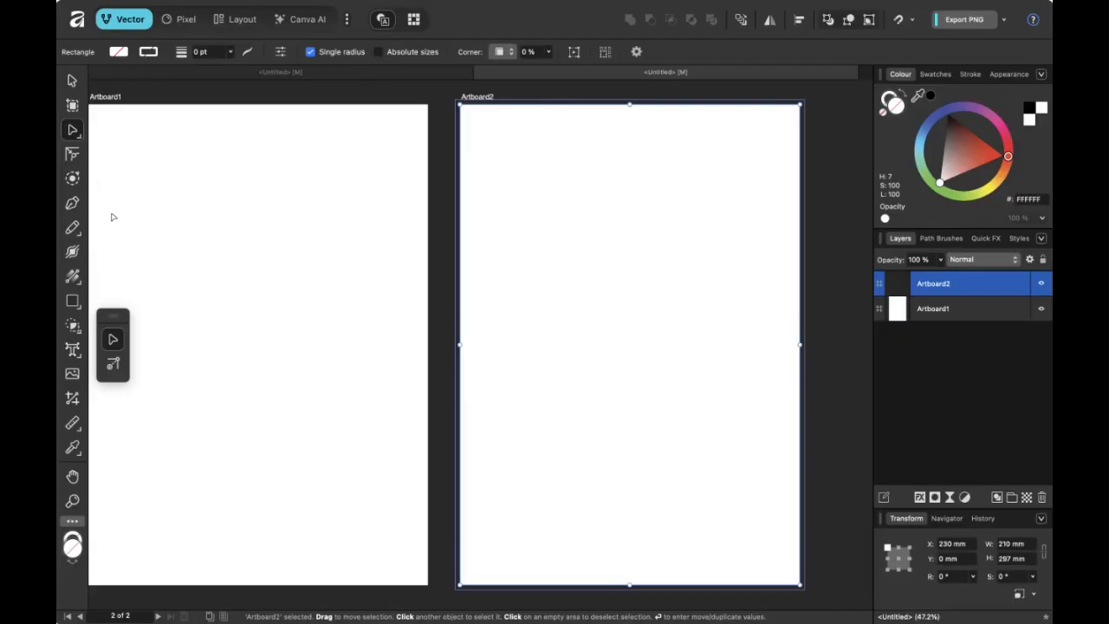
Cycle the Canva AI, Layout and Pixel personas, then show Assets in Layout with Artboard1 selected.
left_click(309, 21)
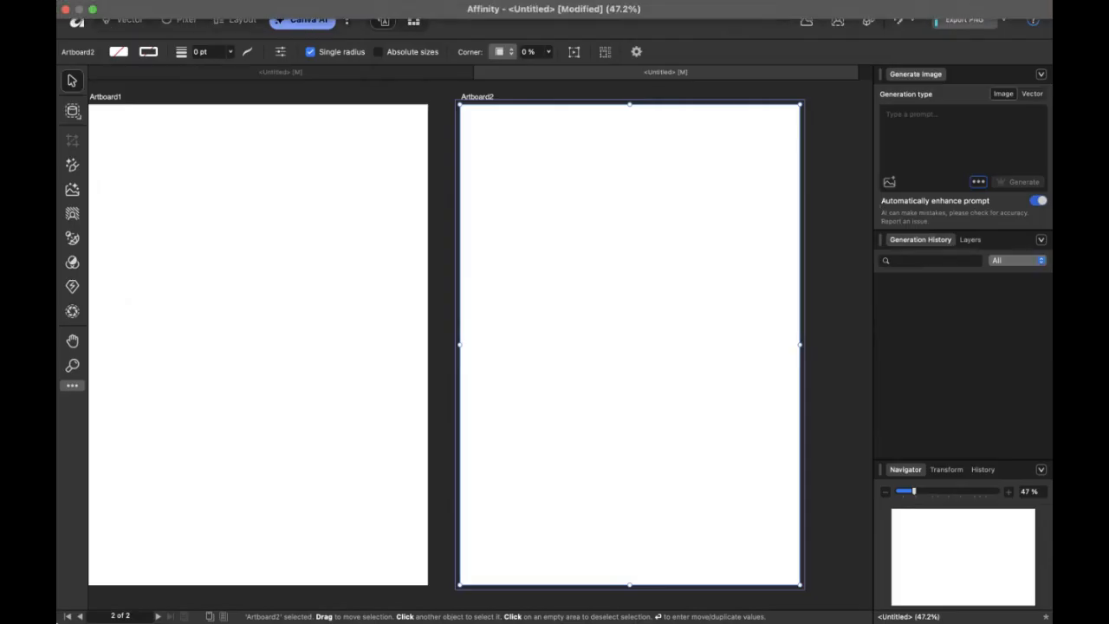
left_click(240, 23)
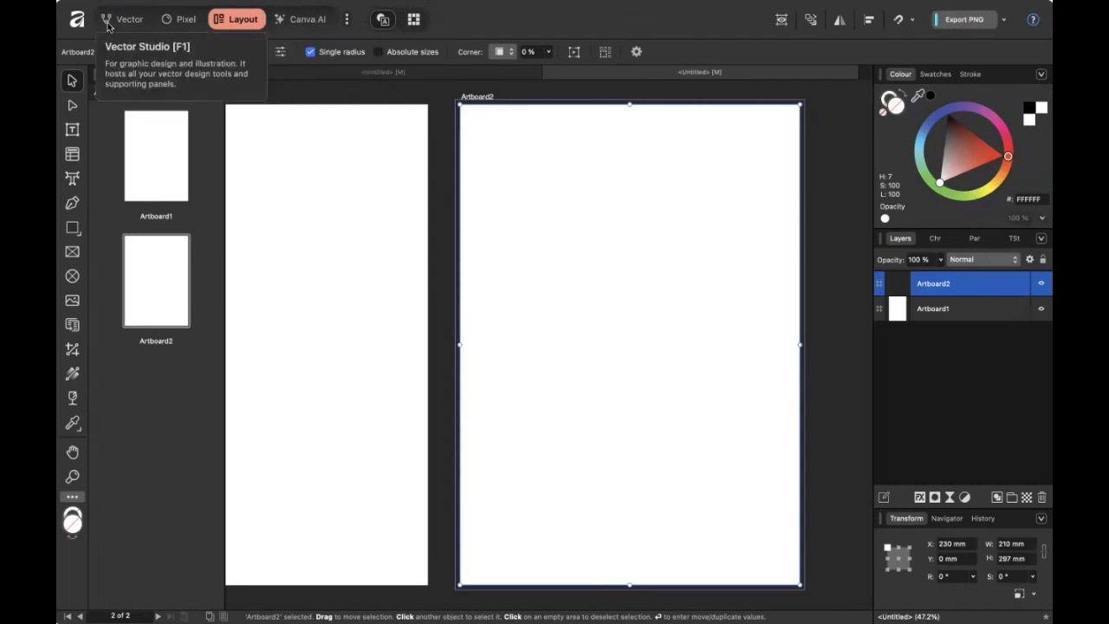
left_click(187, 20)
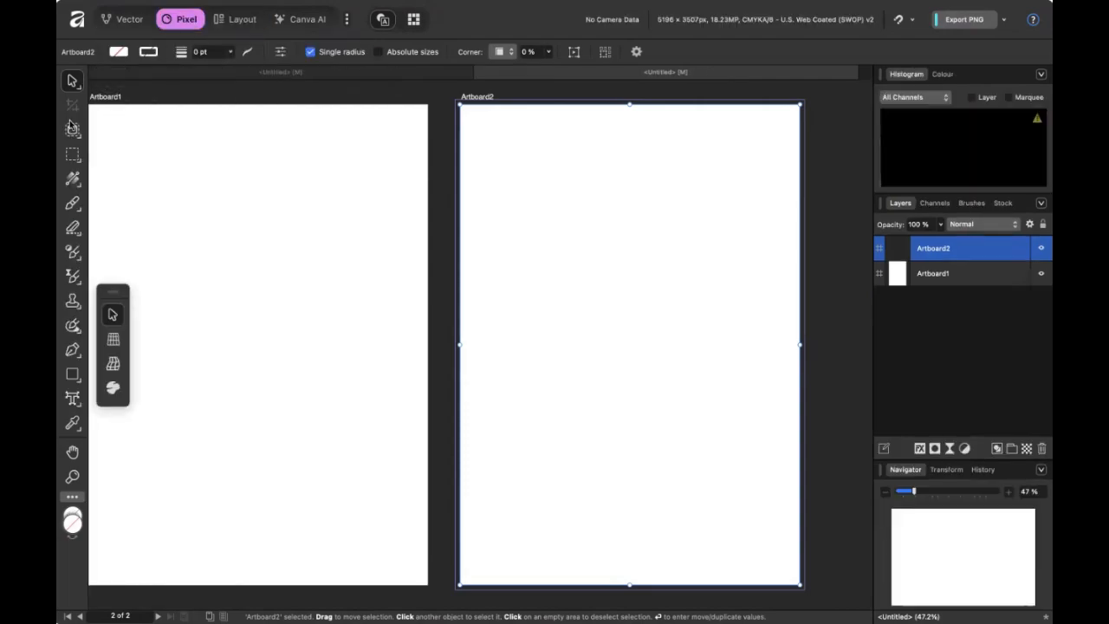
left_click(73, 155)
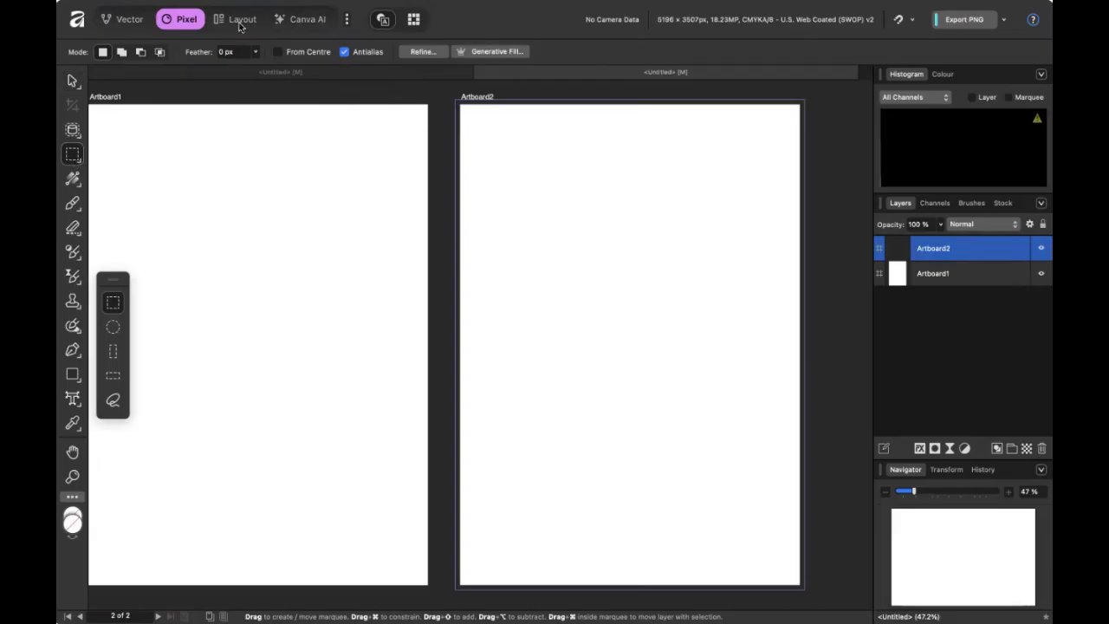
left_click(240, 23)
left_click(151, 171)
left_click(144, 76)
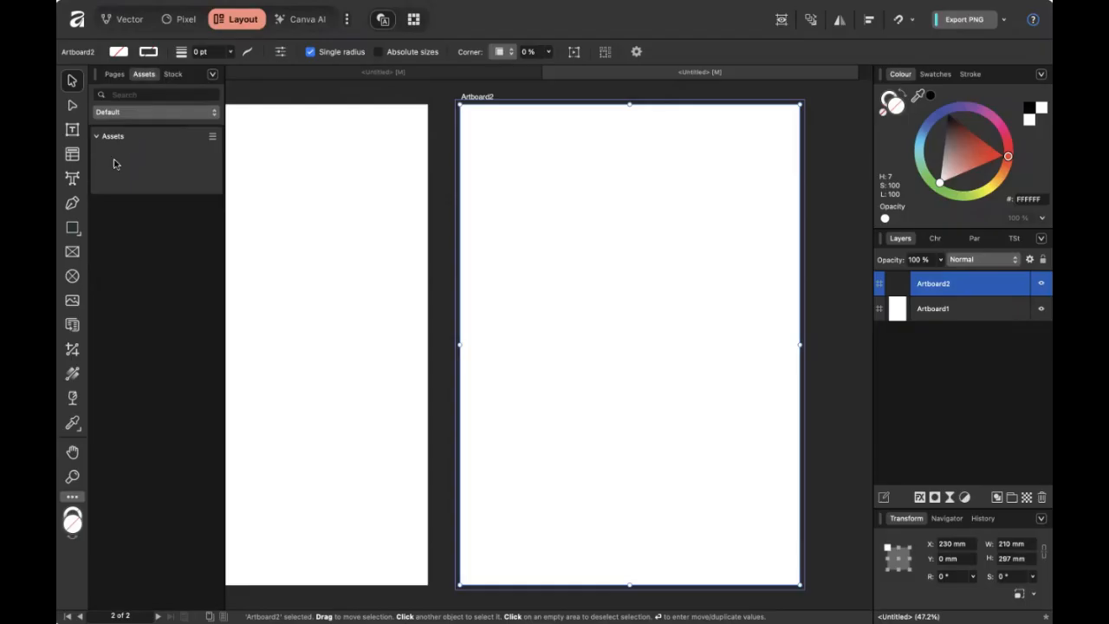
Back in Vector, draw an 89.1 mm circle near Artboard1's top-left with the Ellipse tool.
left_click(125, 20)
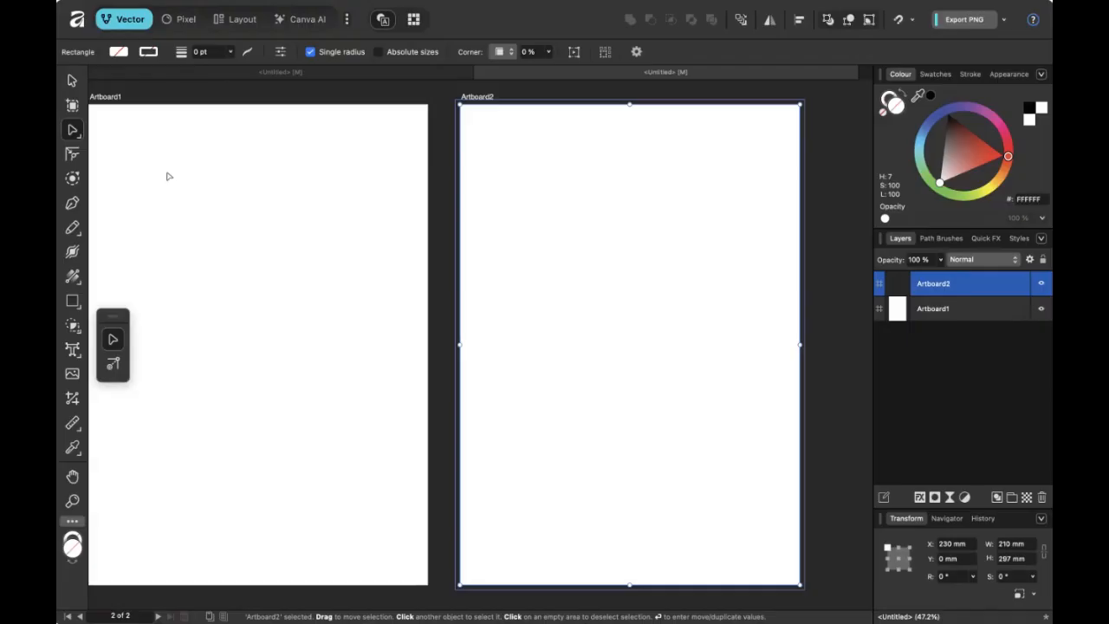
left_click_drag(317, 263, 515, 263)
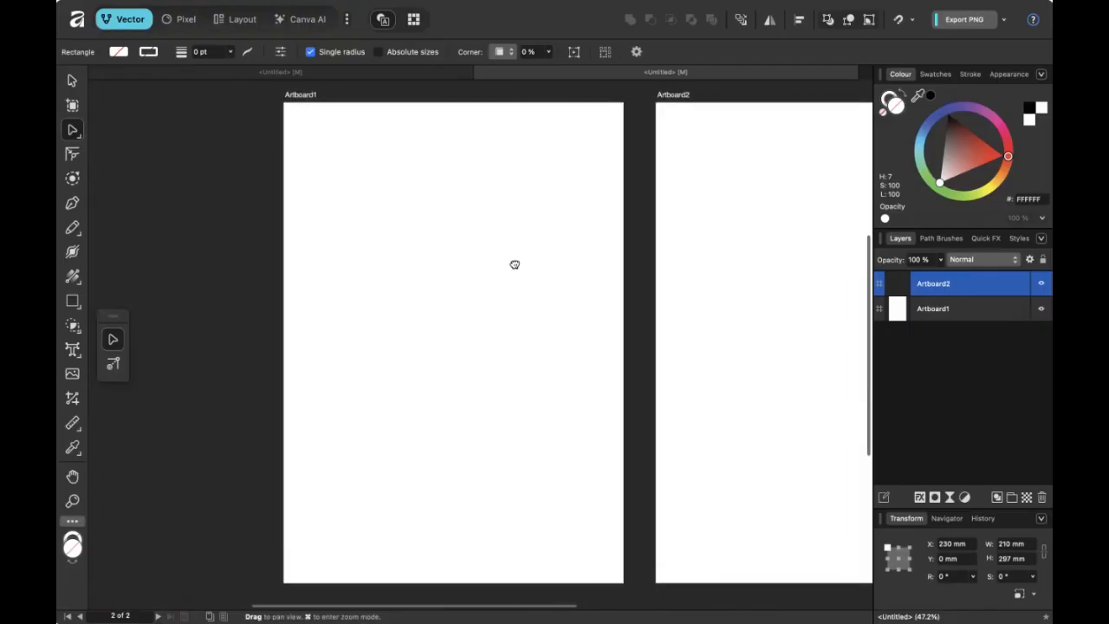
left_click(72, 304)
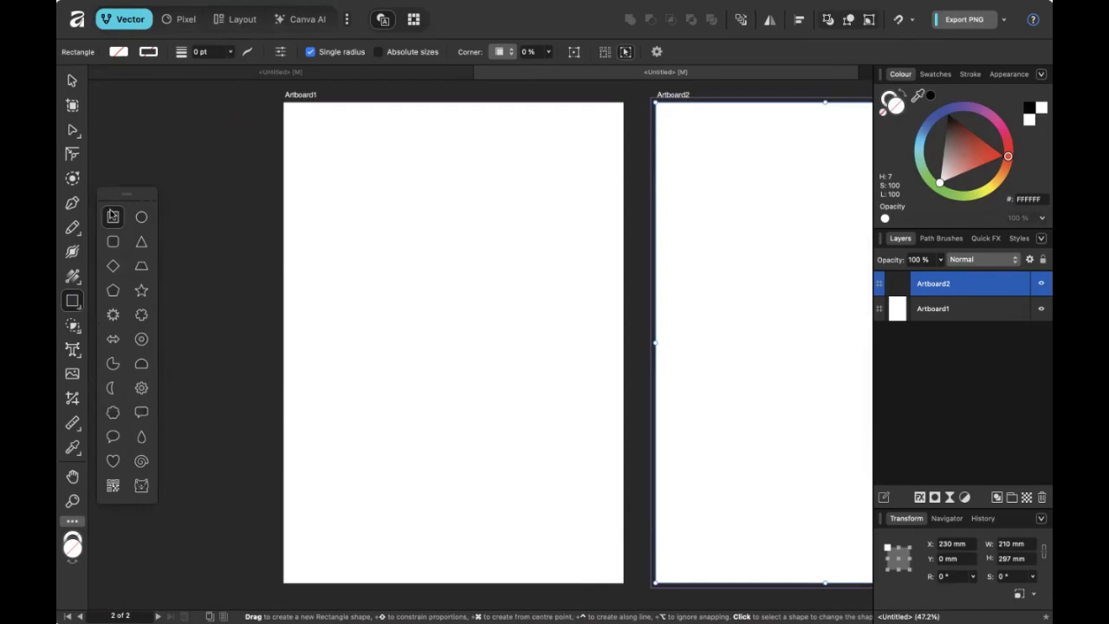
left_click(141, 222)
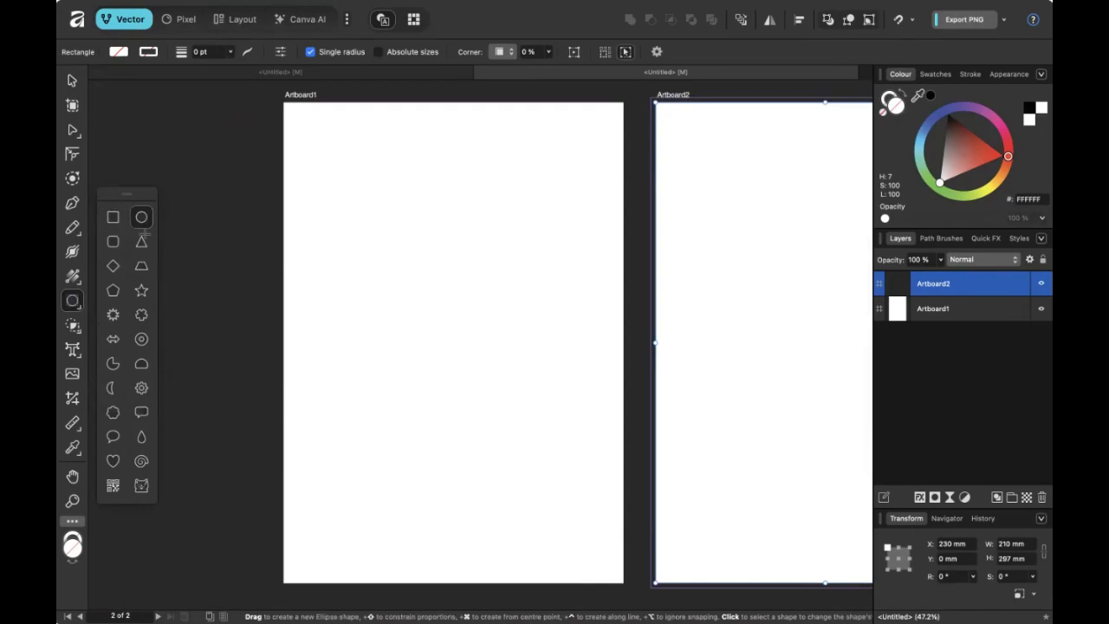
left_click_drag(329, 132, 462, 288)
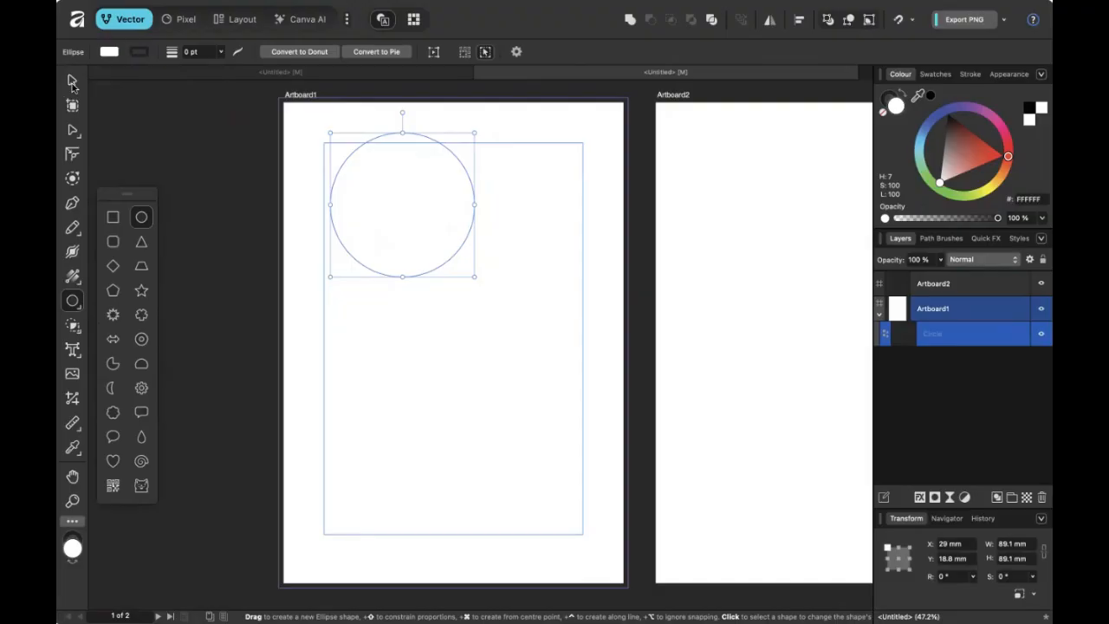
Recolour the circle teal and shrink it to 64.9 mm at the artboard's top centre.
left_click(72, 81)
left_click_drag(457, 210, 460, 290)
left_click(996, 158)
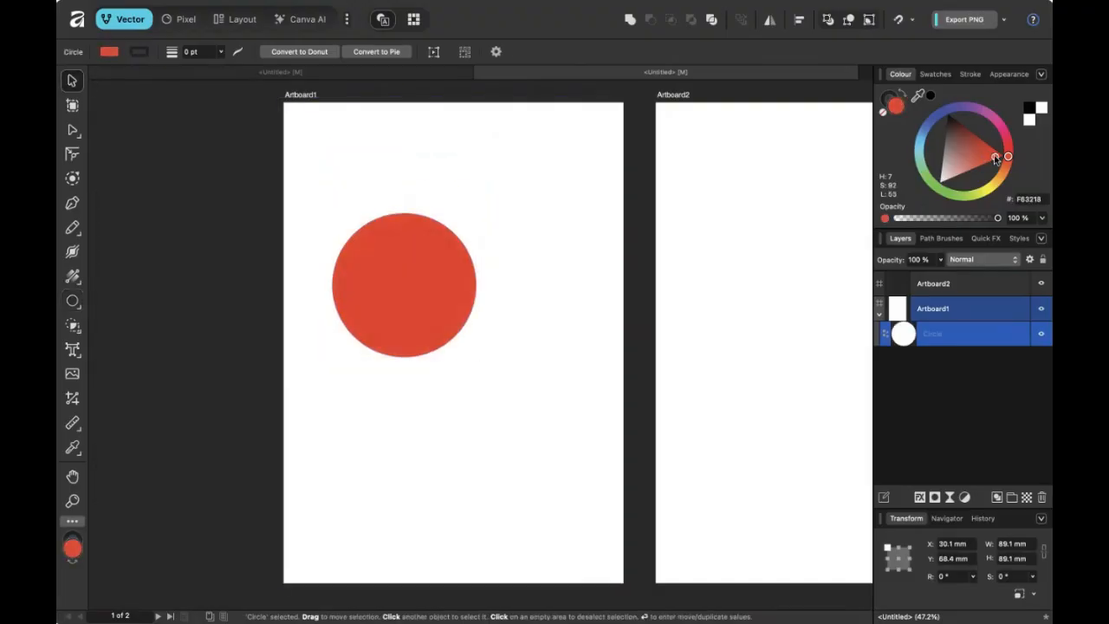
left_click(919, 148)
left_click_drag(934, 155, 946, 163)
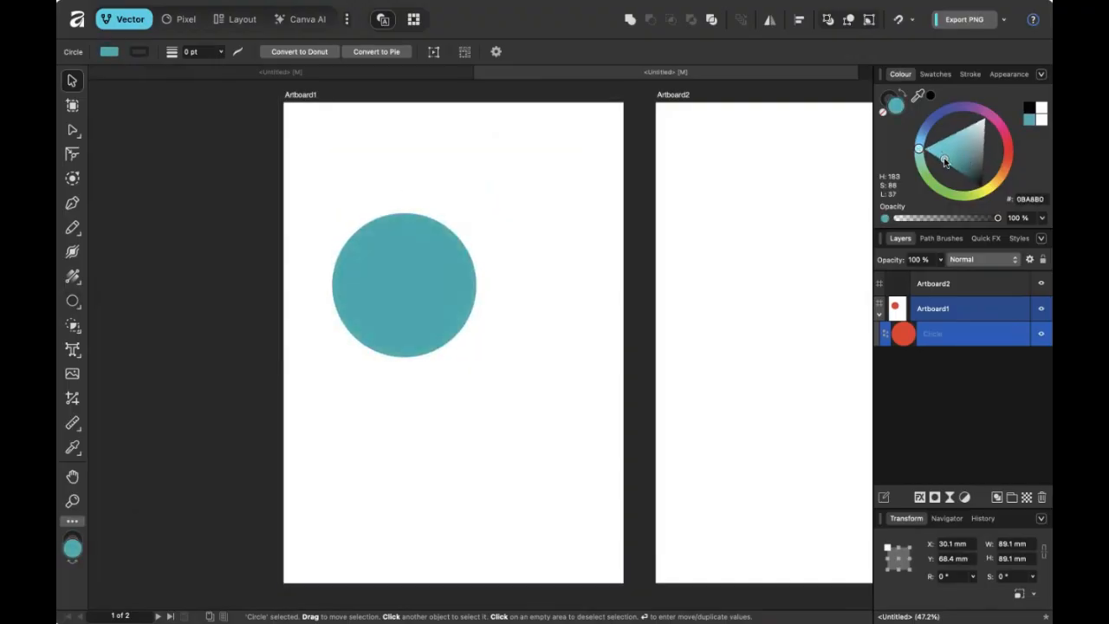
left_click_drag(404, 261, 399, 206)
left_click_drag(453, 276, 441, 237)
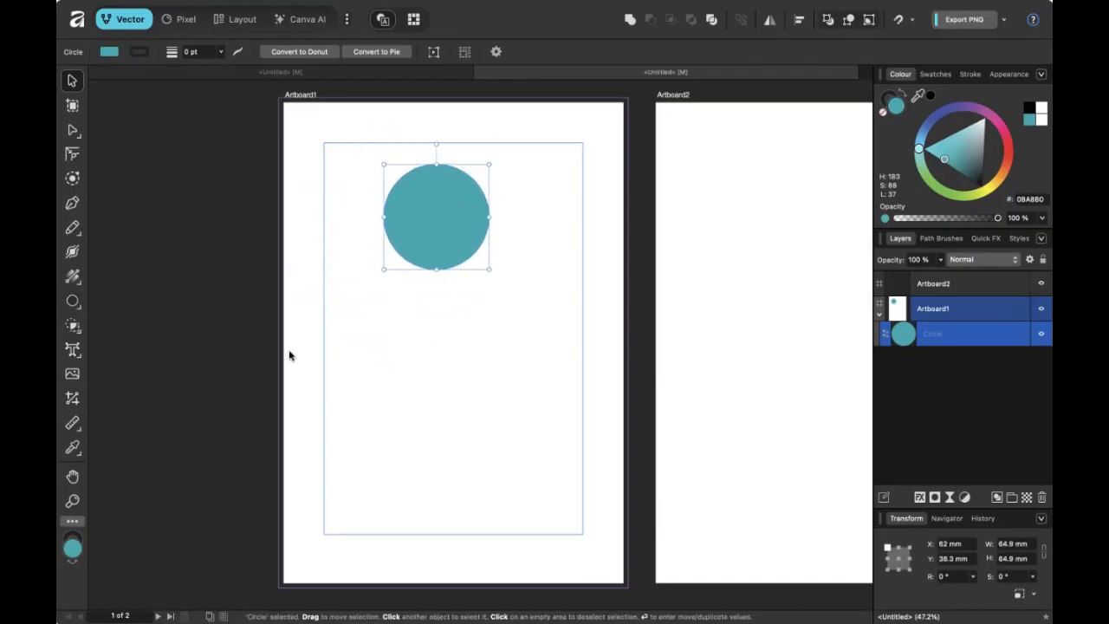
Draw a 159.9 × 128.3 mm darker grey-teal rectangle across the lower half.
left_click(72, 301)
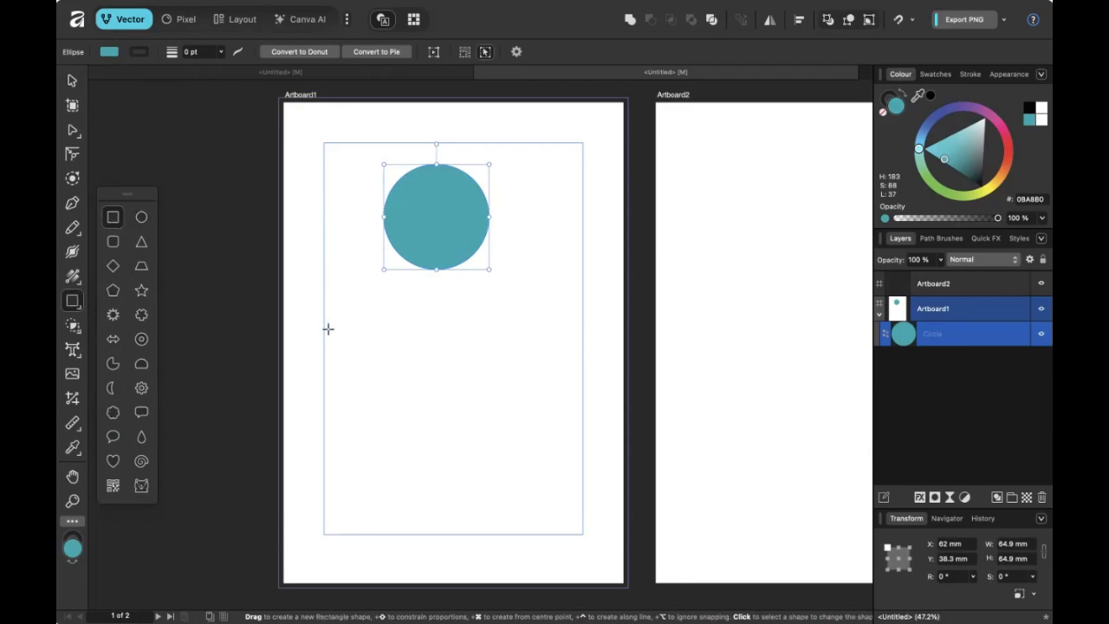
left_click_drag(322, 325, 582, 534)
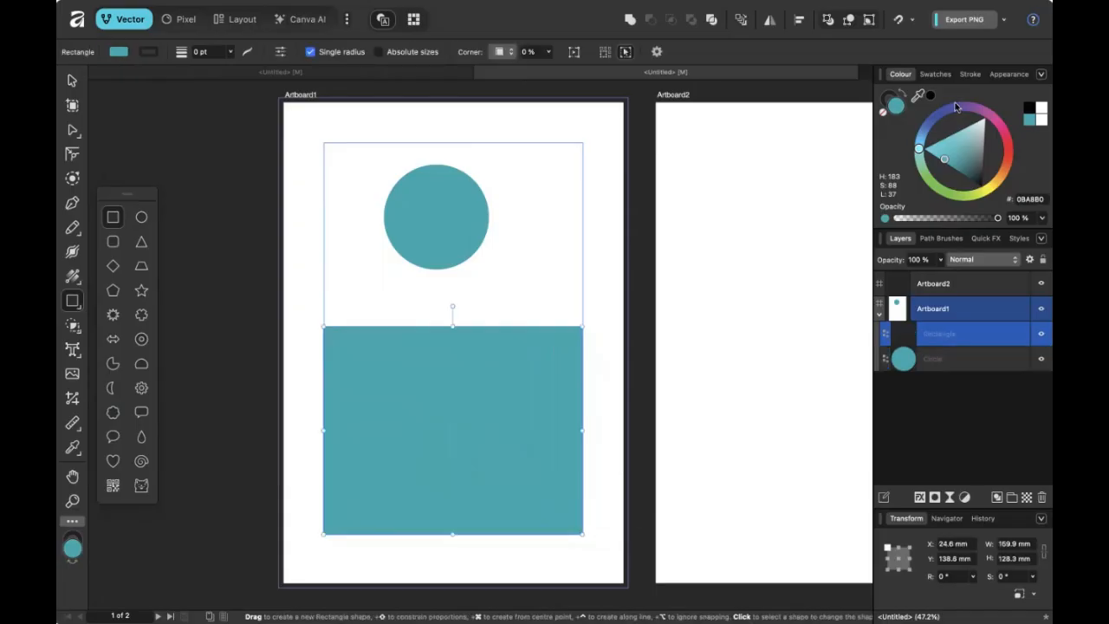
left_click(963, 158)
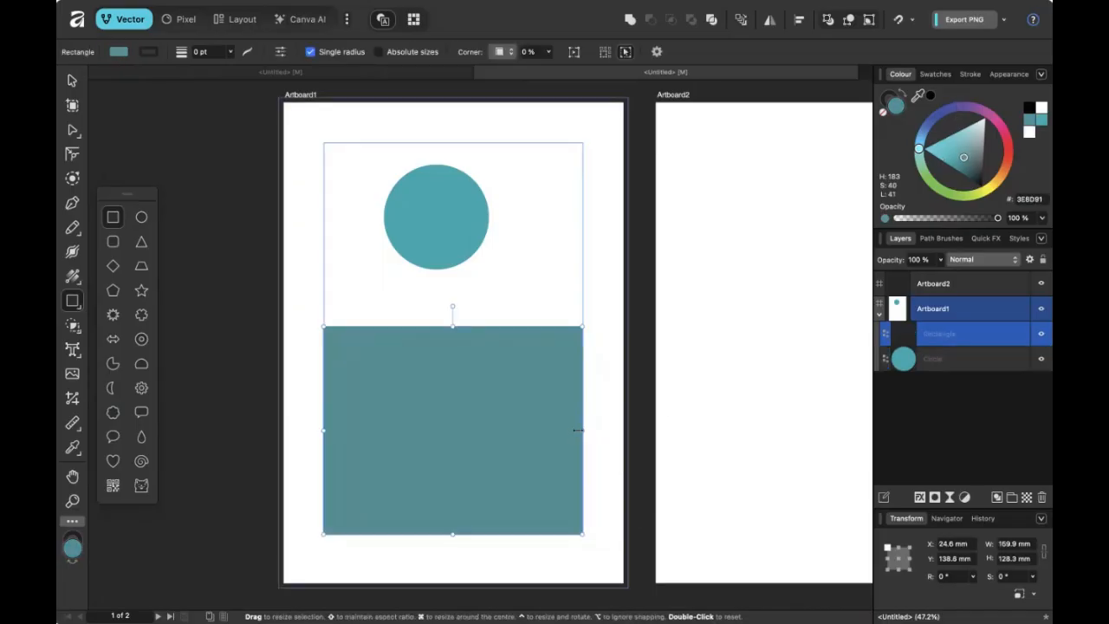
Turn on snapping and resize the rectangle to 160.4 × 95.2 mm with a light-blue fill.
left_click_drag(584, 430, 567, 406)
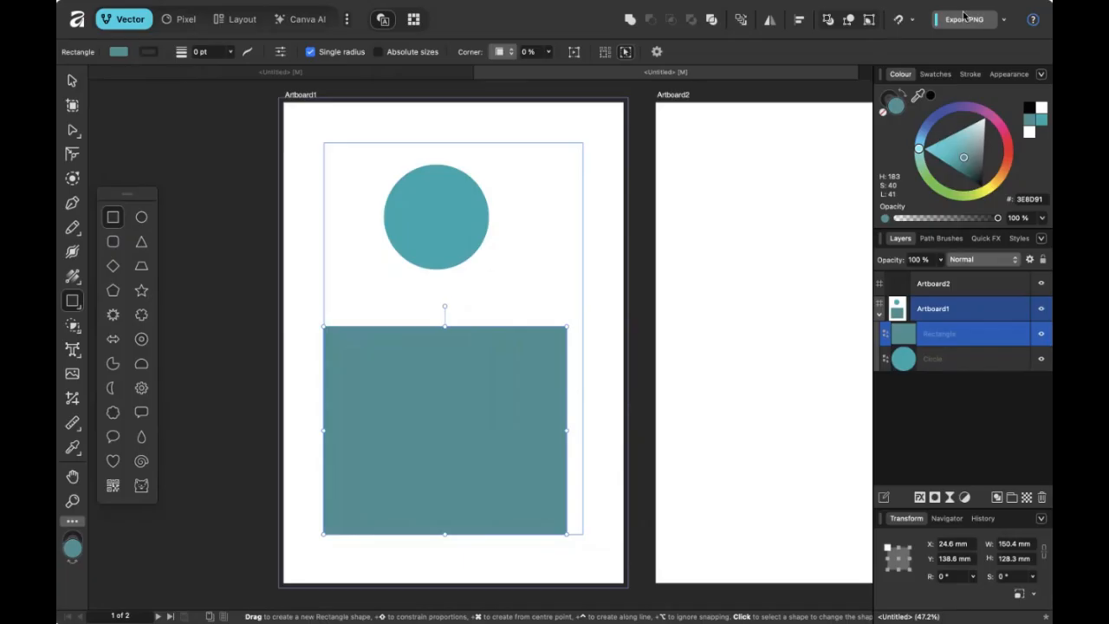
left_click(911, 19)
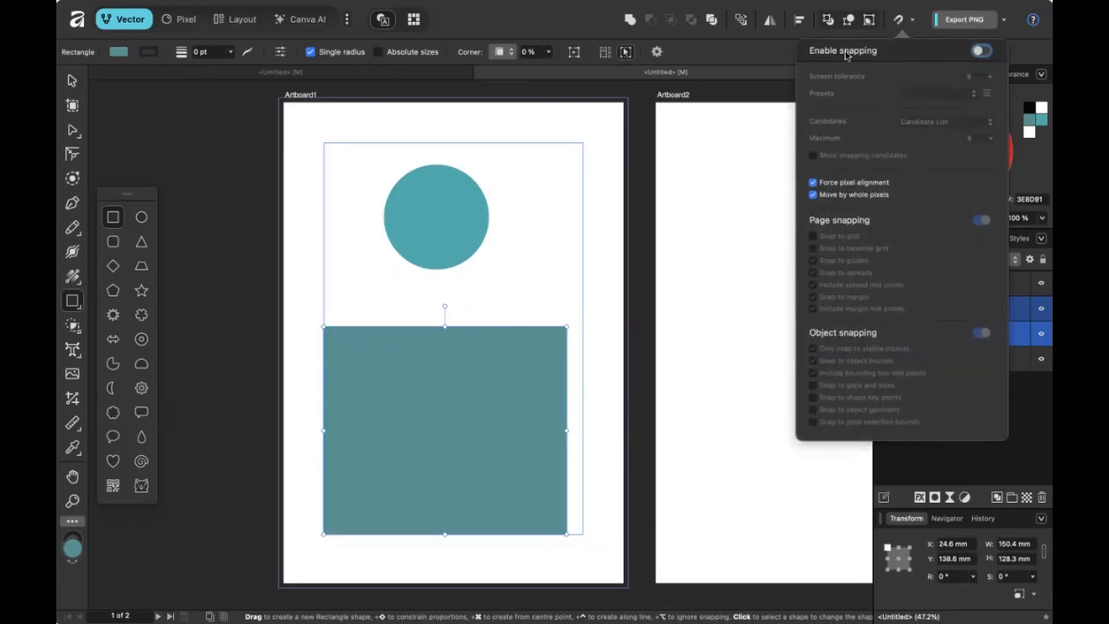
left_click(978, 51)
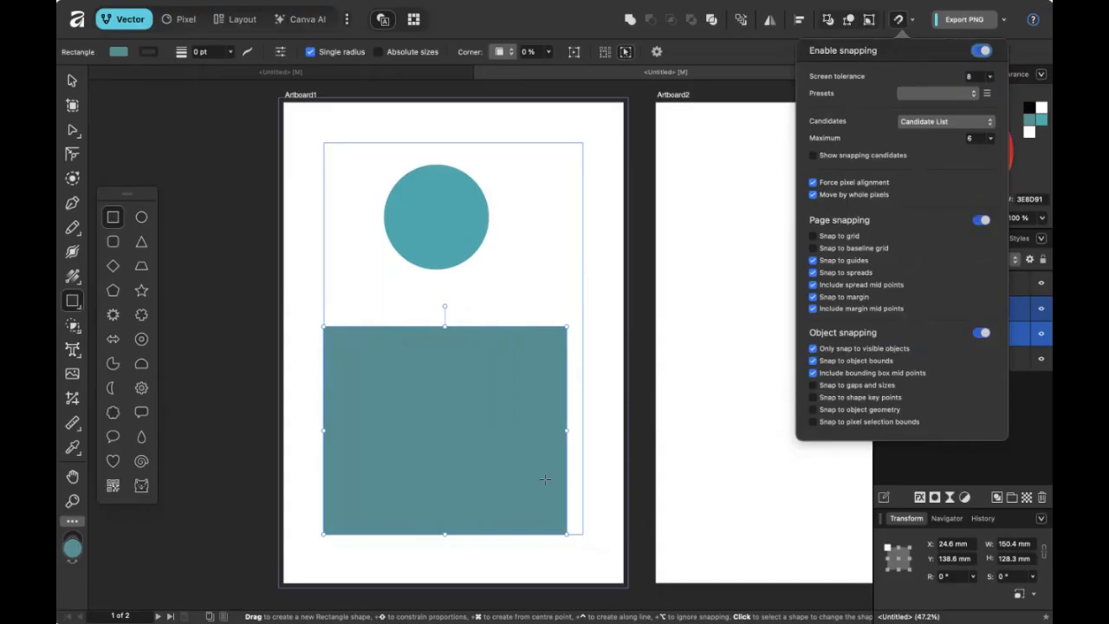
left_click_drag(571, 431, 583, 430)
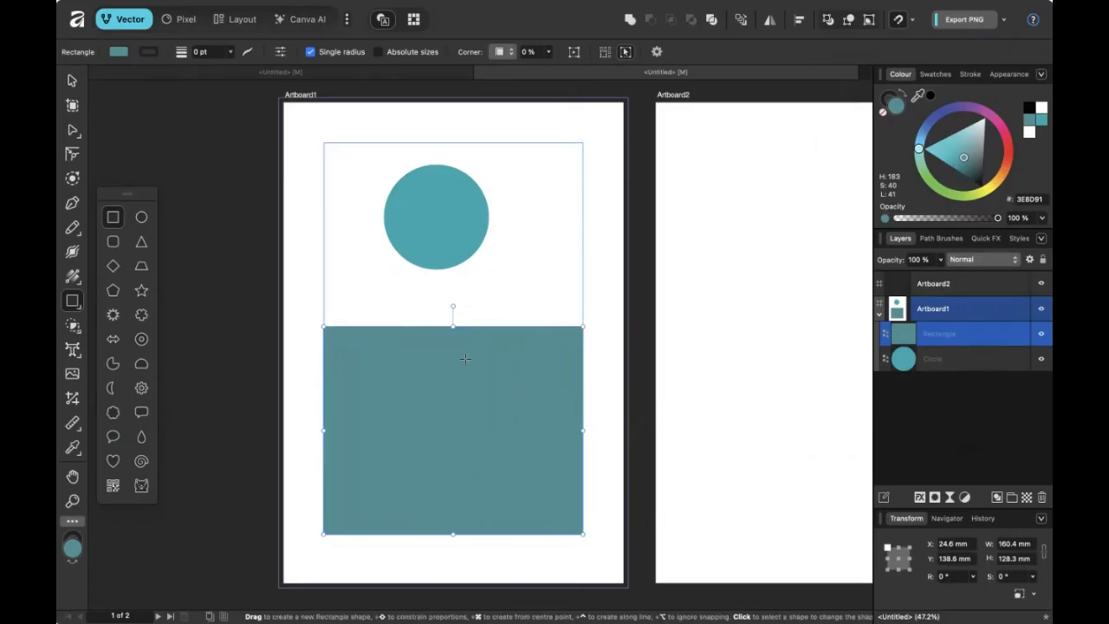
left_click_drag(460, 328, 453, 380)
left_click_drag(963, 158, 925, 148)
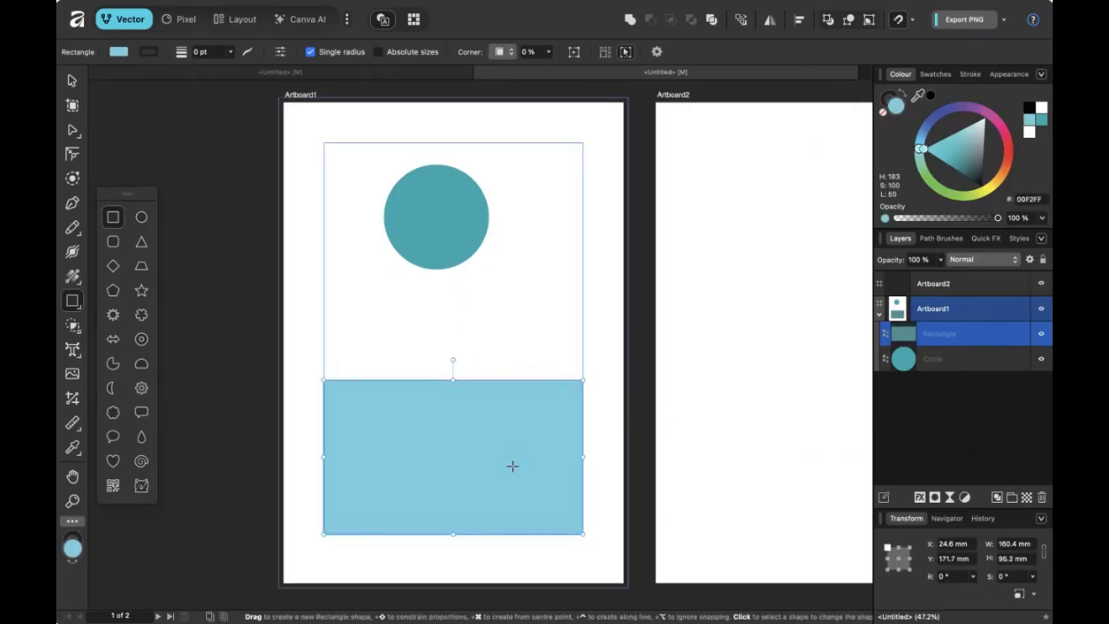
right_click(484, 467)
scroll(563, 537, "down", 5)
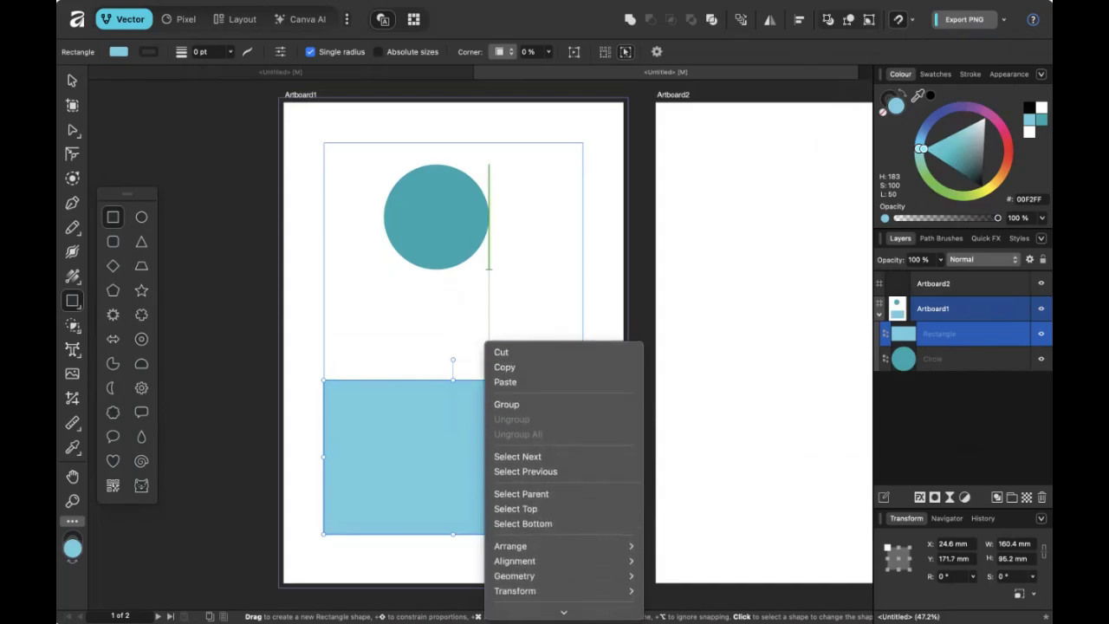
scroll(564, 434, "down", 4)
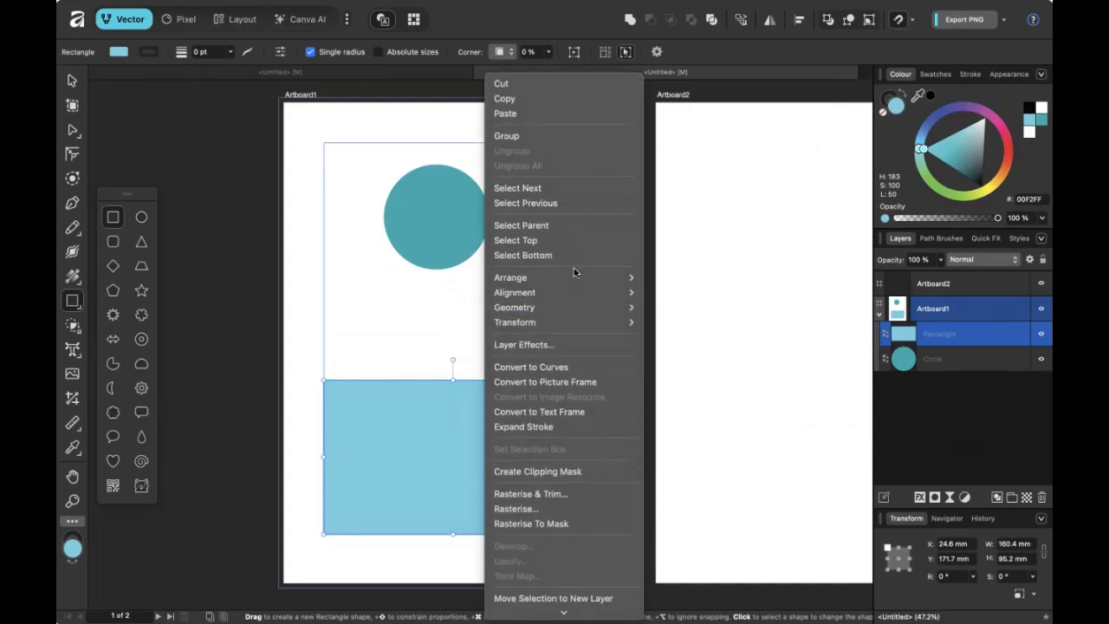
left_click(568, 420)
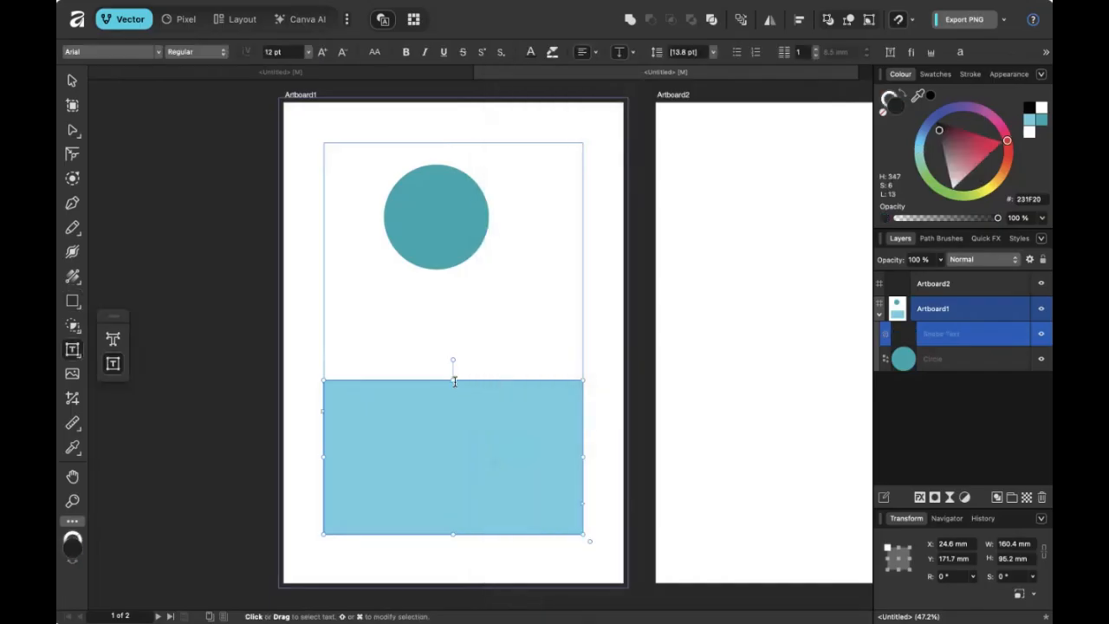
right_click(484, 428)
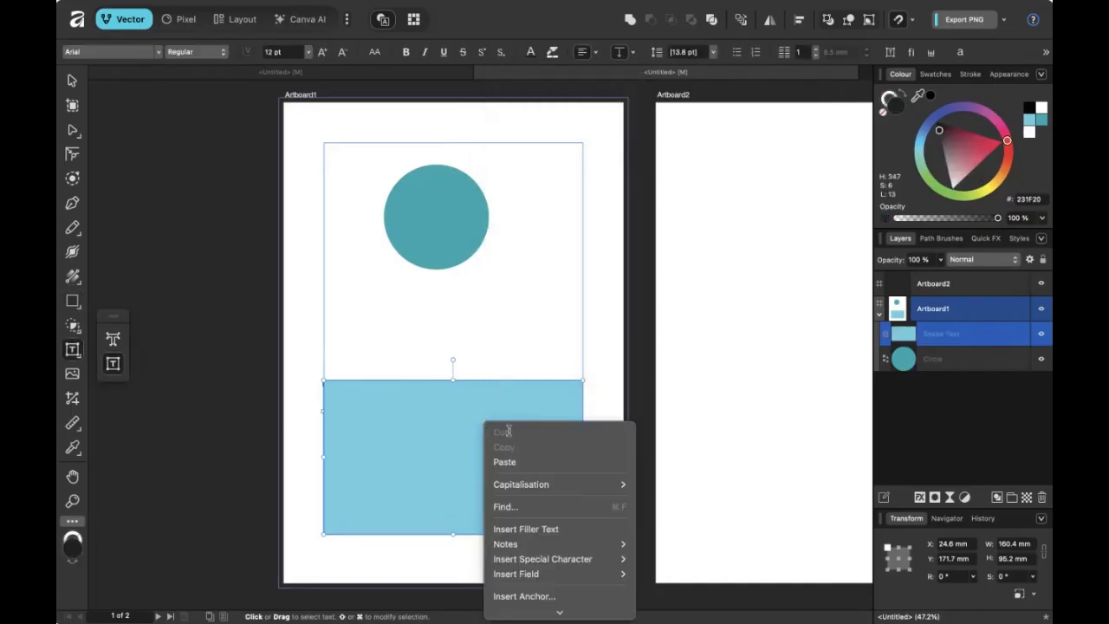
left_click(408, 309)
left_click(74, 78)
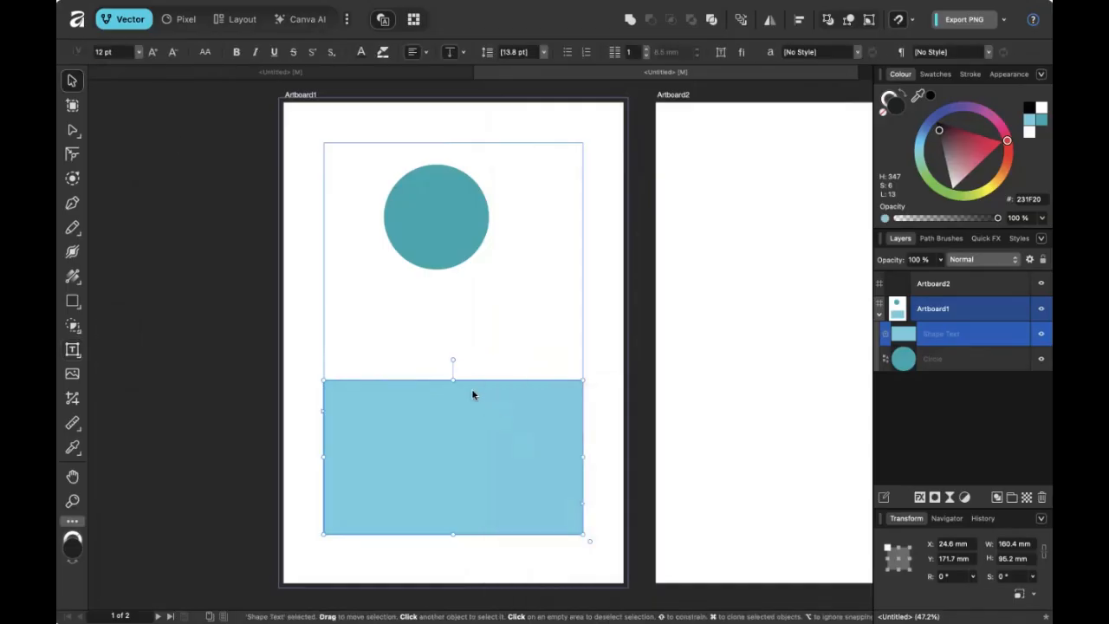
left_click_drag(453, 380, 452, 321)
right_click(476, 376)
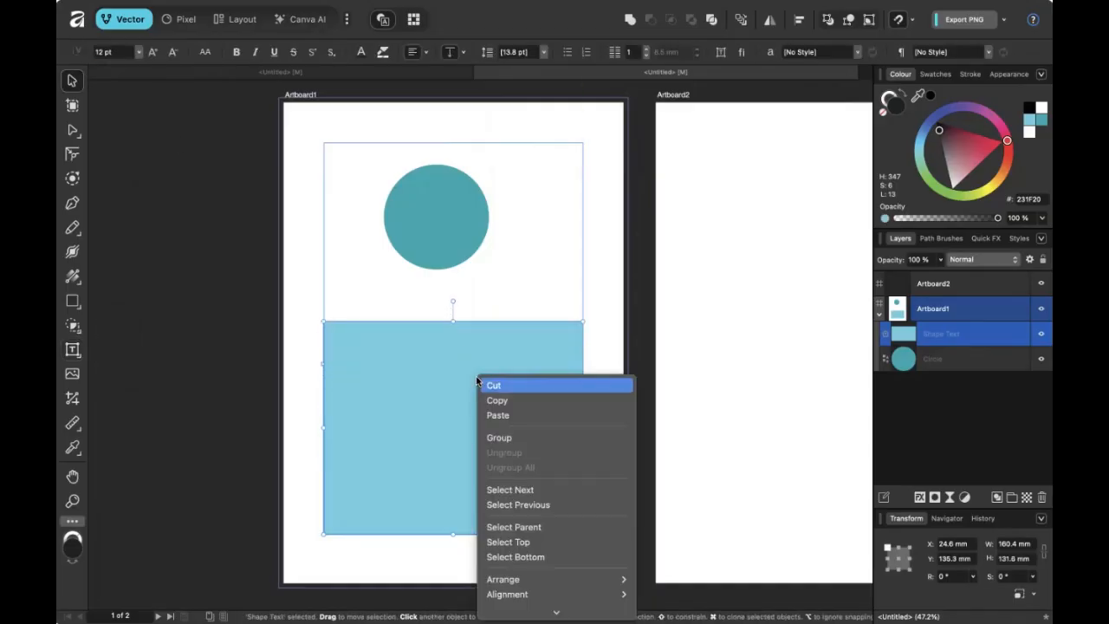
mouse_move(545, 613)
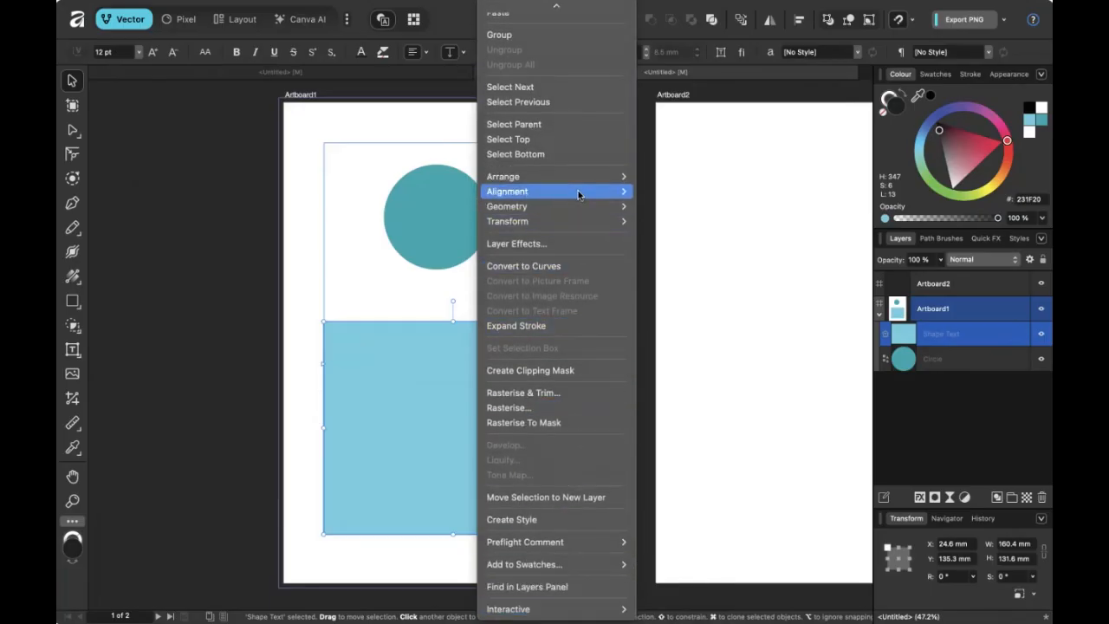
left_click(571, 373)
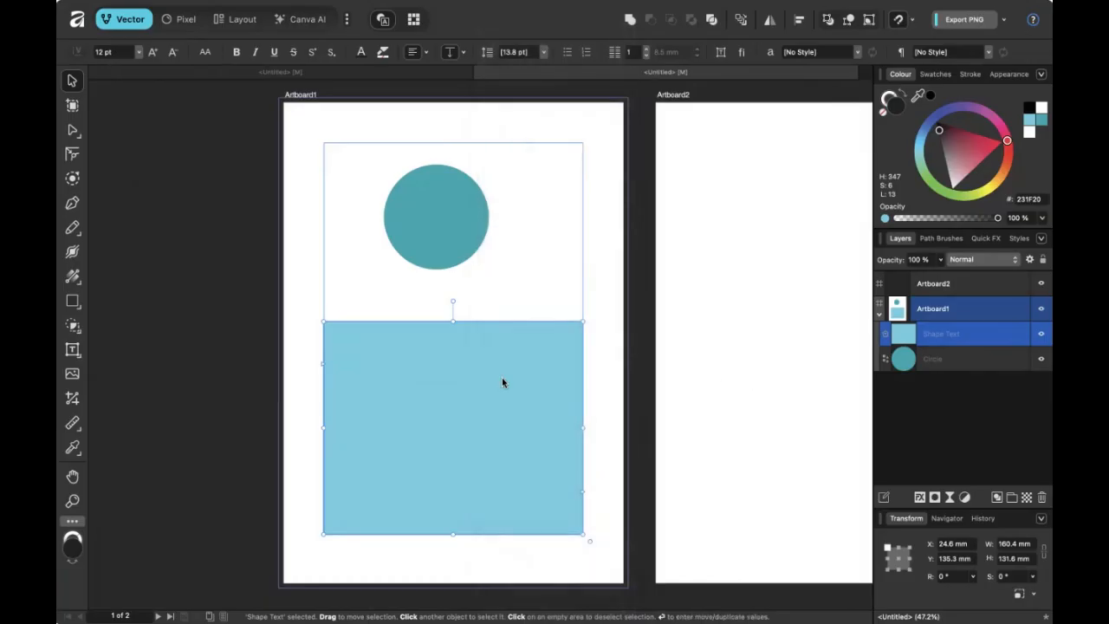
left_click_drag(501, 377, 508, 416)
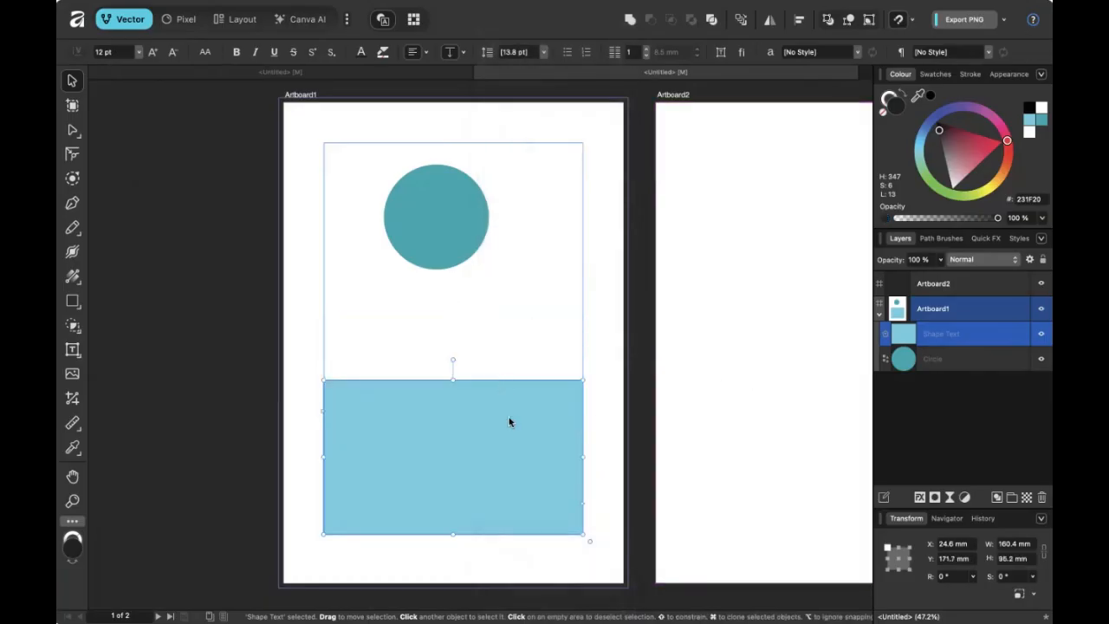
right_click(509, 417)
scroll(596, 333, "down", 5)
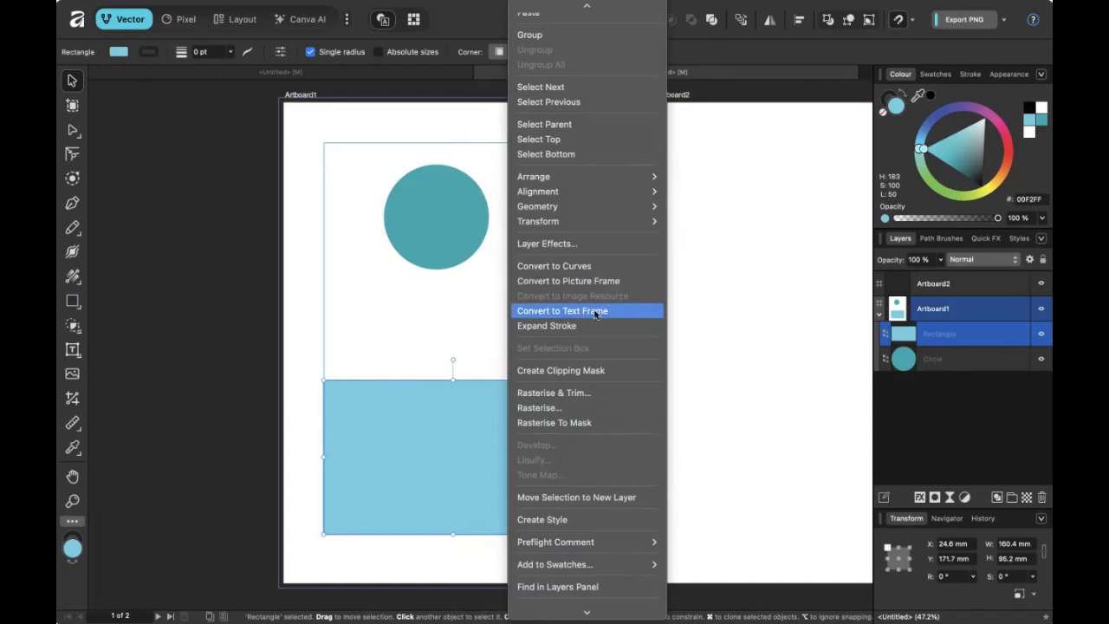
Convert the rectangle to an unfilled picture frame of 160.4 × 125 mm, then enter Layout.
left_click(604, 286)
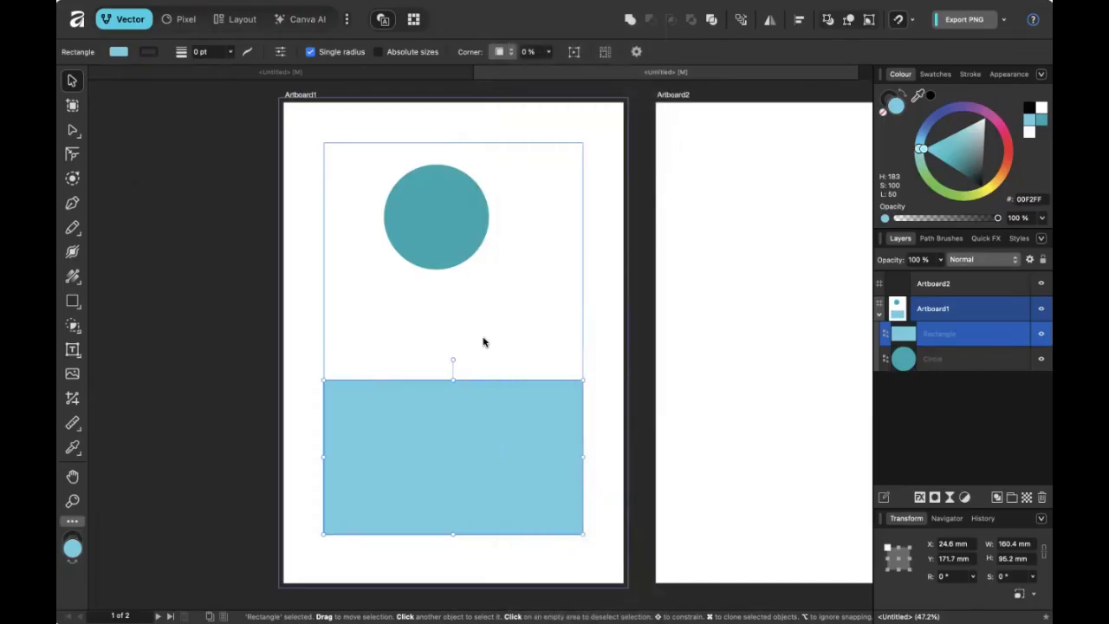
left_click_drag(453, 380, 450, 349)
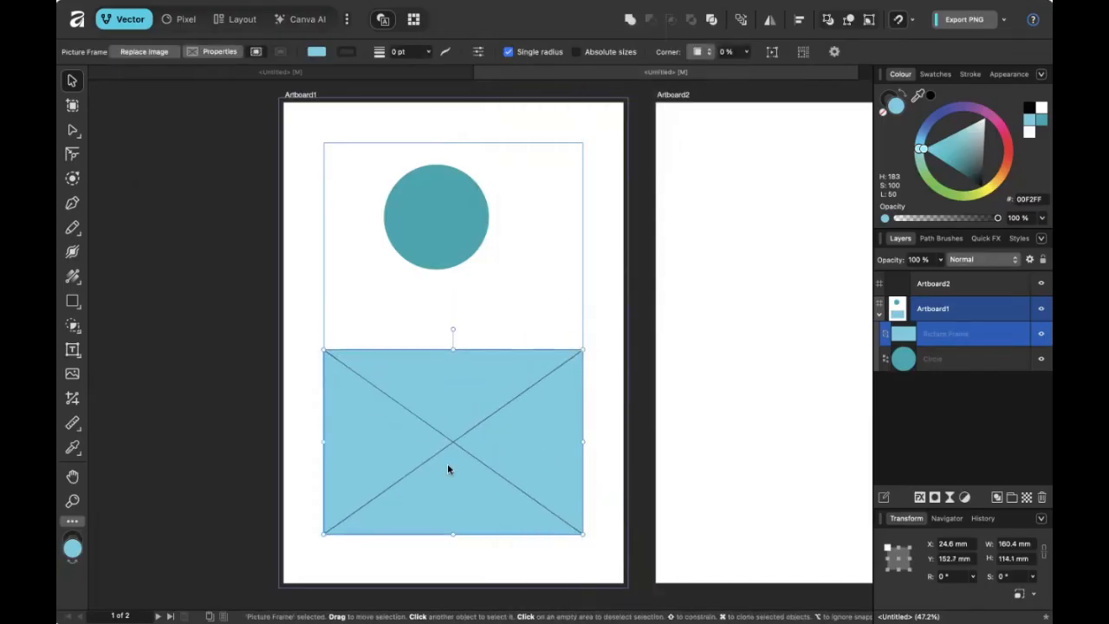
left_click(884, 111)
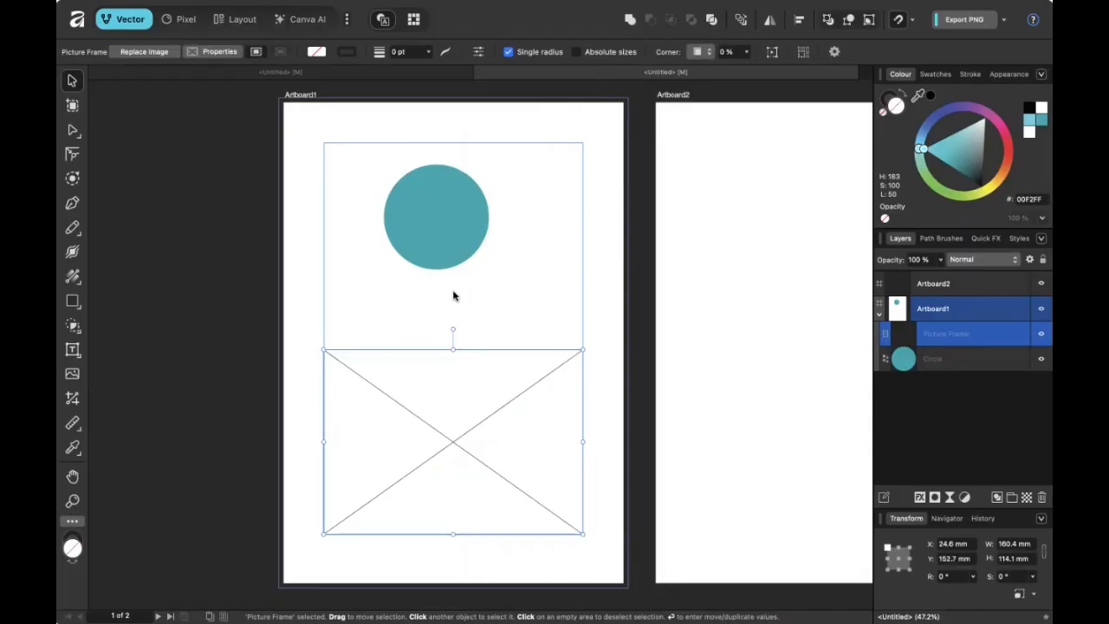
left_click_drag(452, 342, 453, 332)
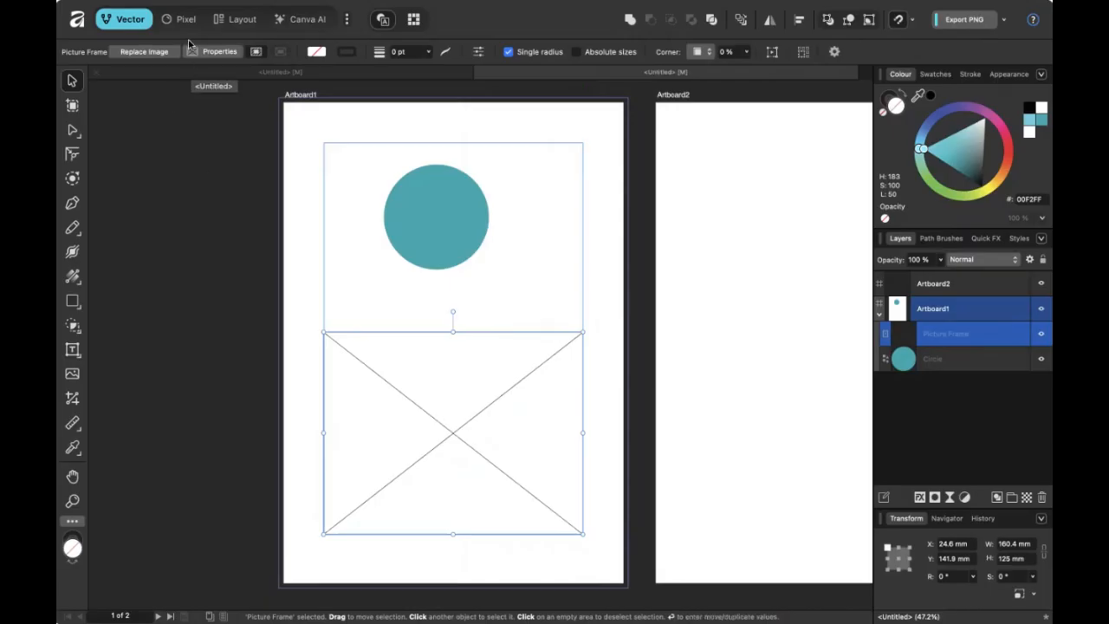
left_click(234, 19)
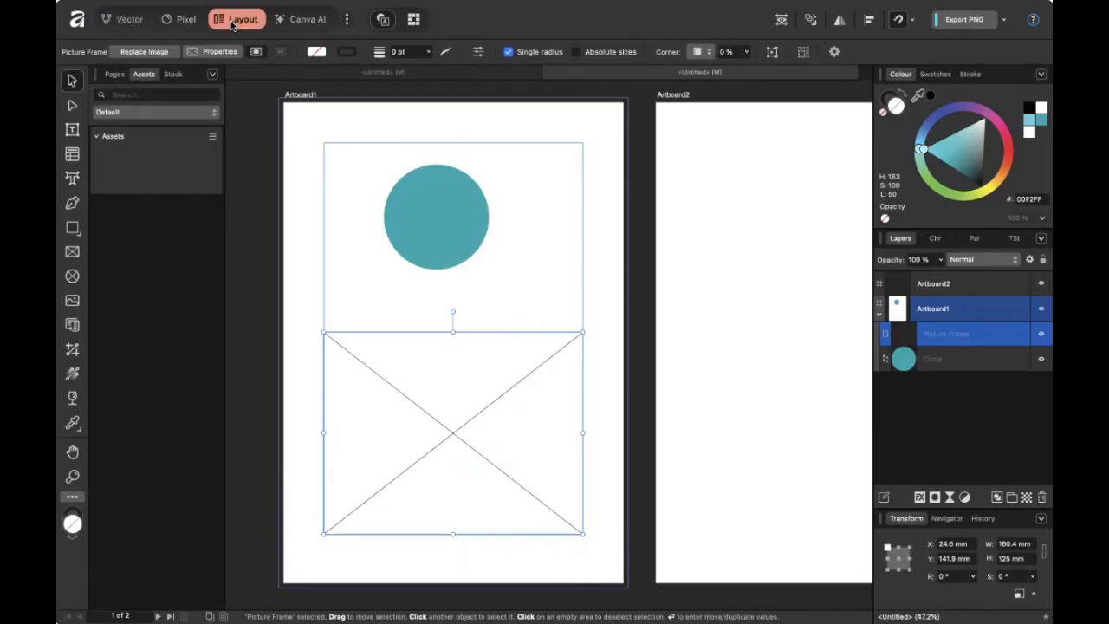
Search Pexels stock for 'surf', drop a result onto the frame and accept the disclaimer.
left_click(170, 76)
left_click(134, 98)
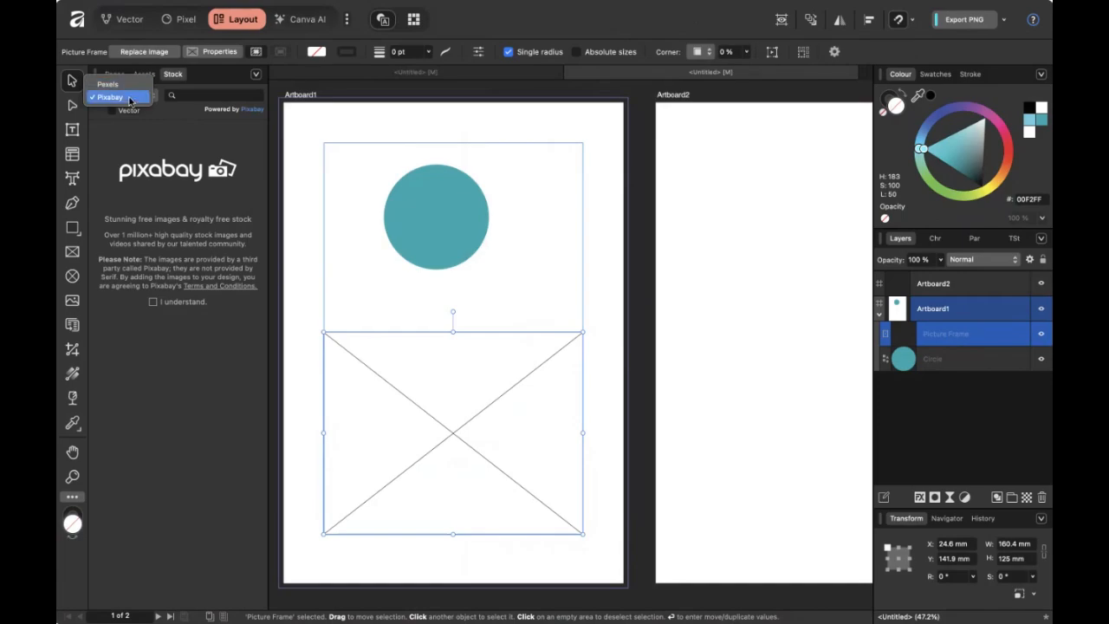
left_click(130, 85)
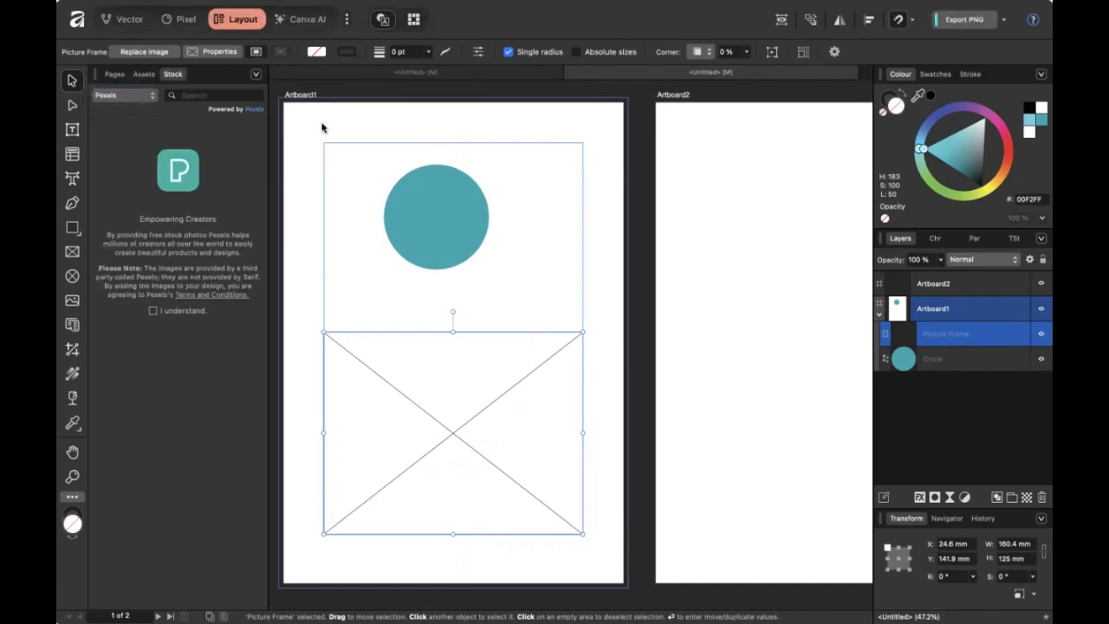
left_click(214, 96)
type("surf")
key("Return")
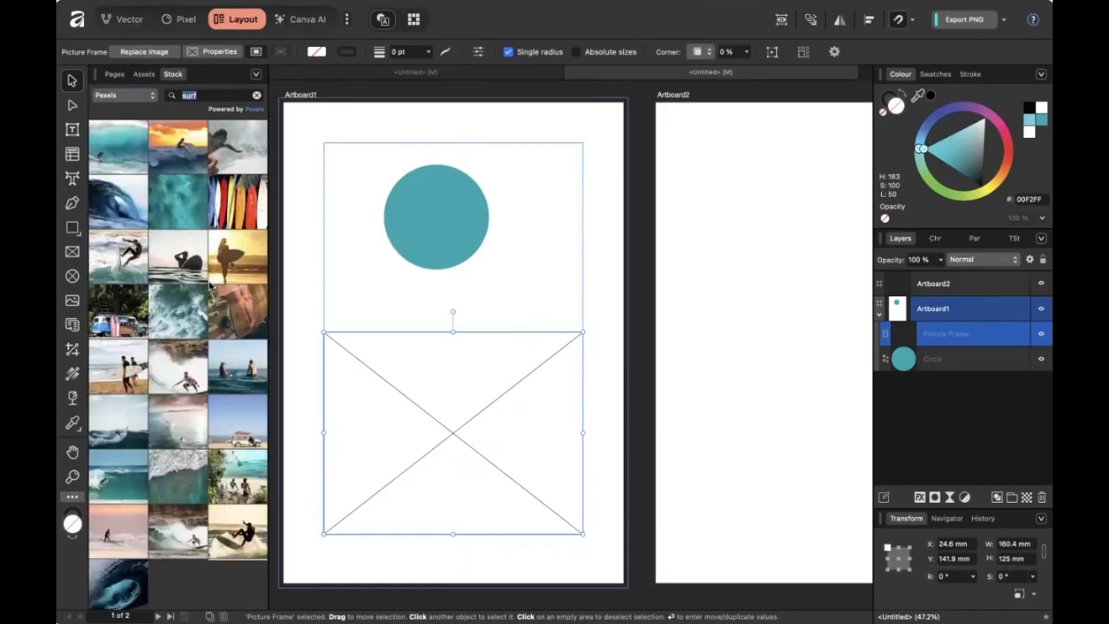
scroll(204, 357, "down", 5)
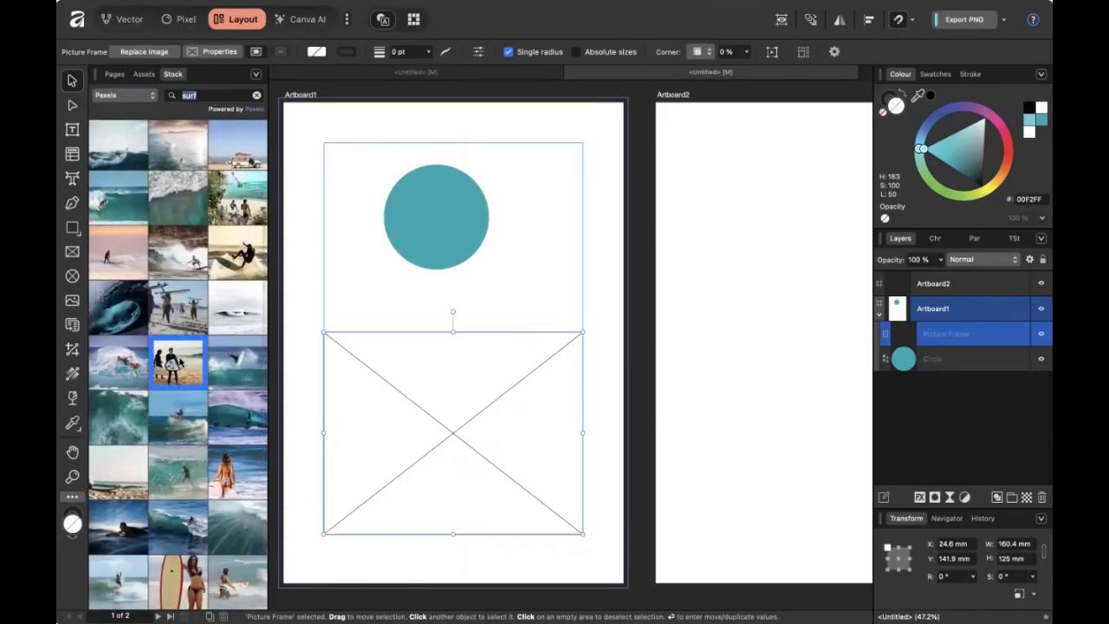
left_click_drag(248, 371, 441, 400)
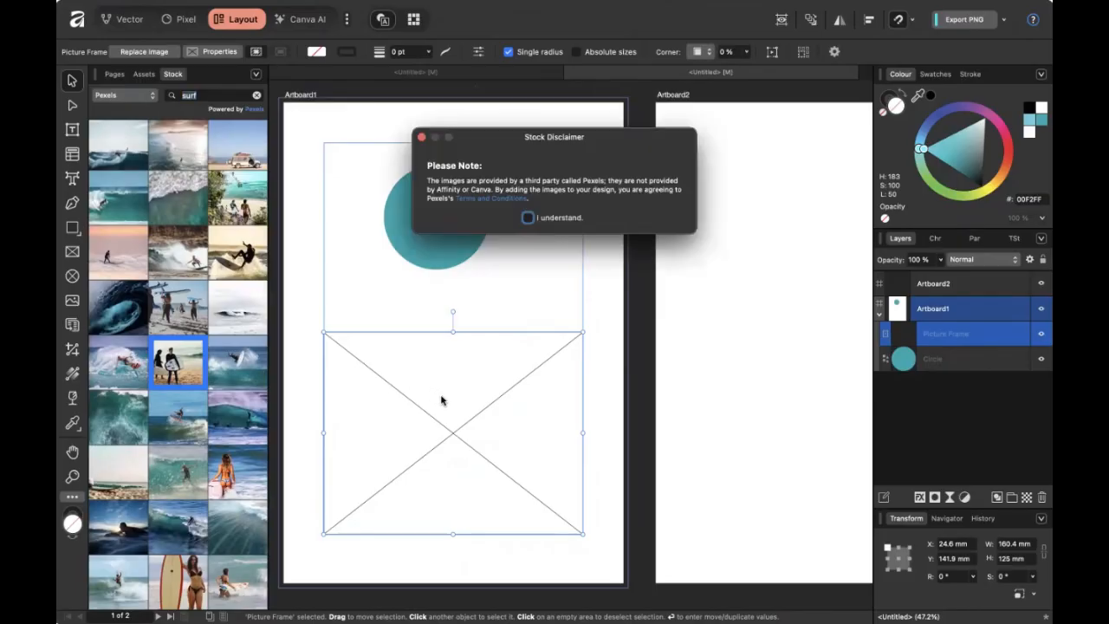
left_click(534, 219)
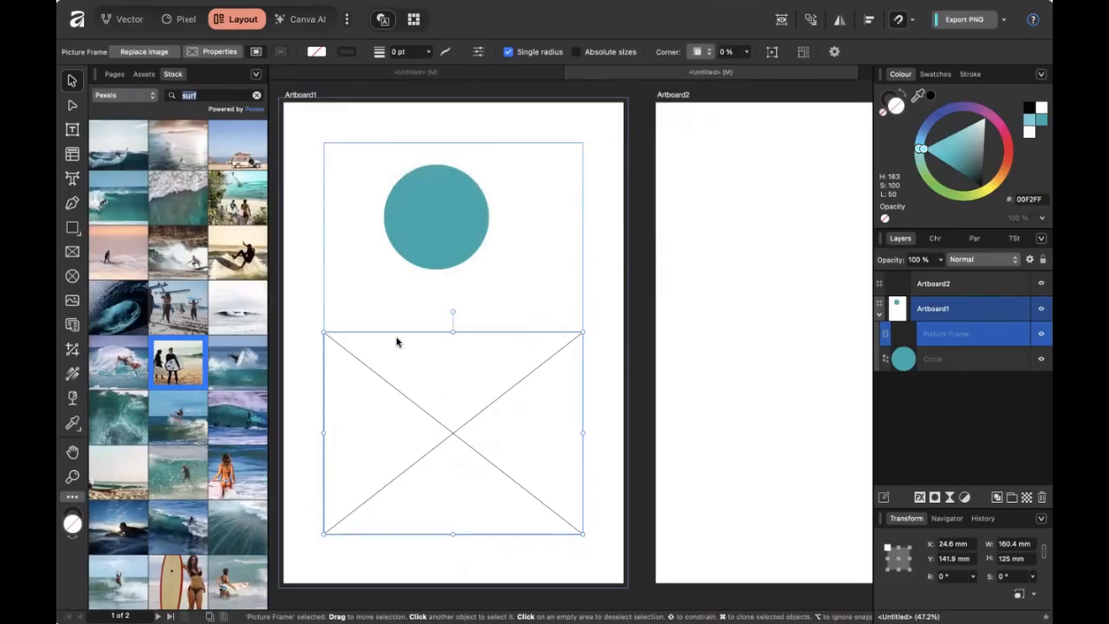
Close the accidentally opened photo, drop the two-surfers image into the frame, then enlarge and reposition it.
mouse_move(170, 364)
left_mouse_down()
mouse_move(202, 367)
mouse_move(188, 364)
left_mouse_up()
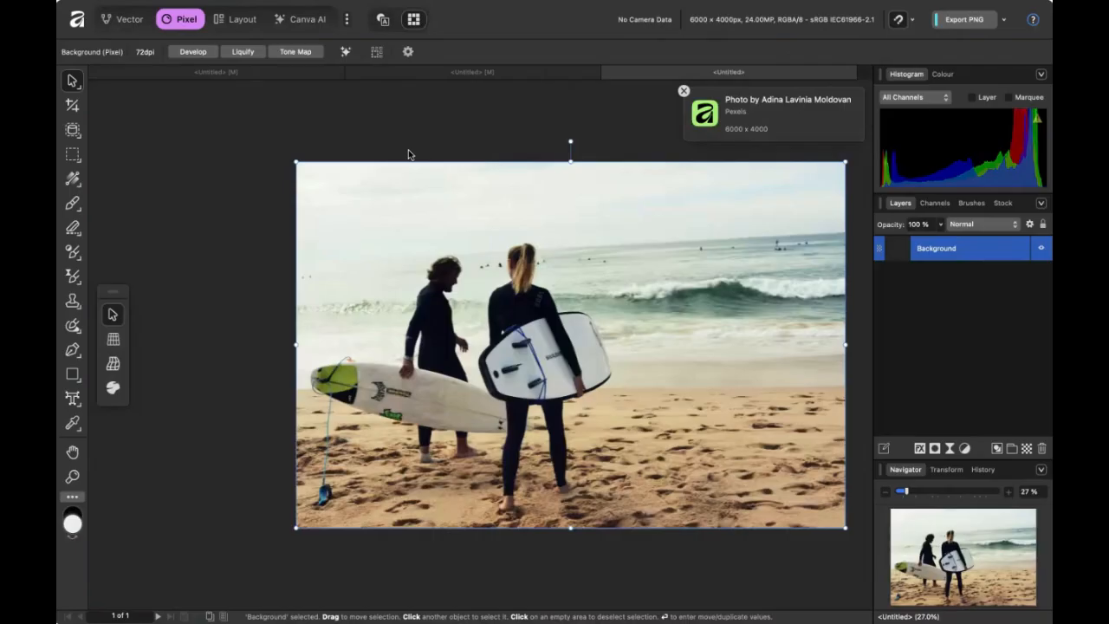
key("super+w")
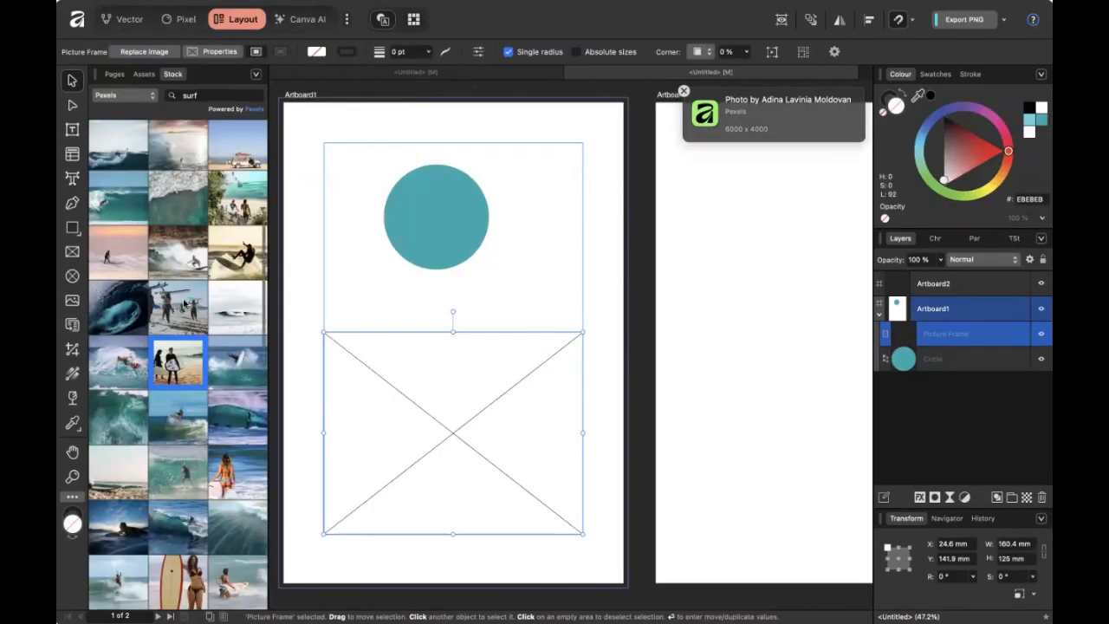
left_click_drag(172, 367, 455, 416)
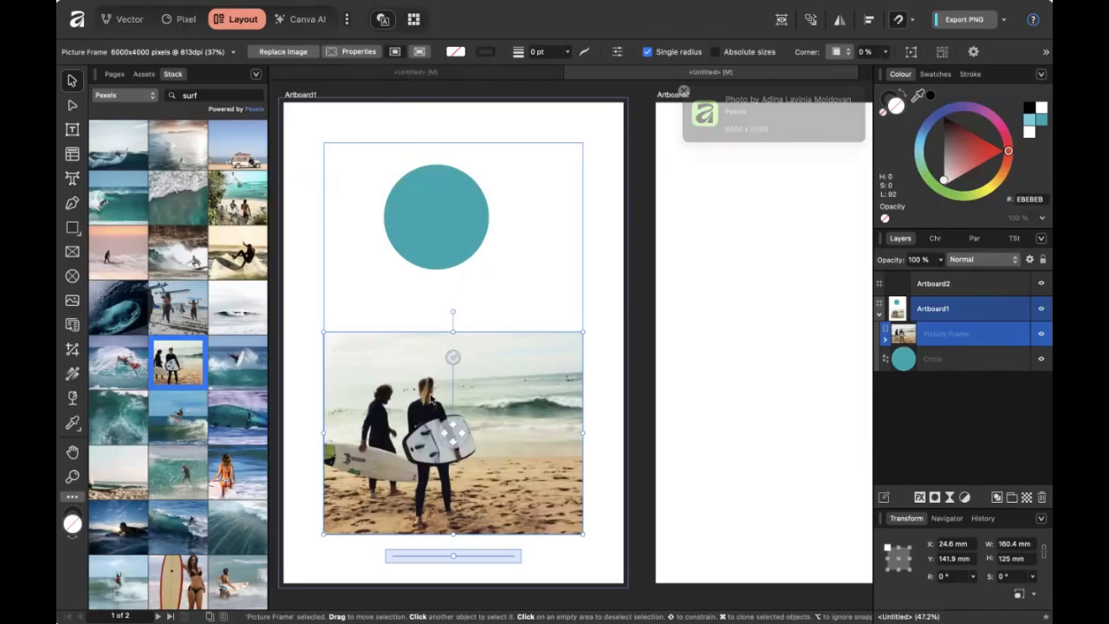
mouse_move(452, 556)
left_mouse_down()
mouse_move(485, 557)
mouse_move(451, 557)
left_mouse_up()
left_click_drag(433, 457, 459, 433)
Delete the teal circle from the top of the artboard.
left_click(555, 266)
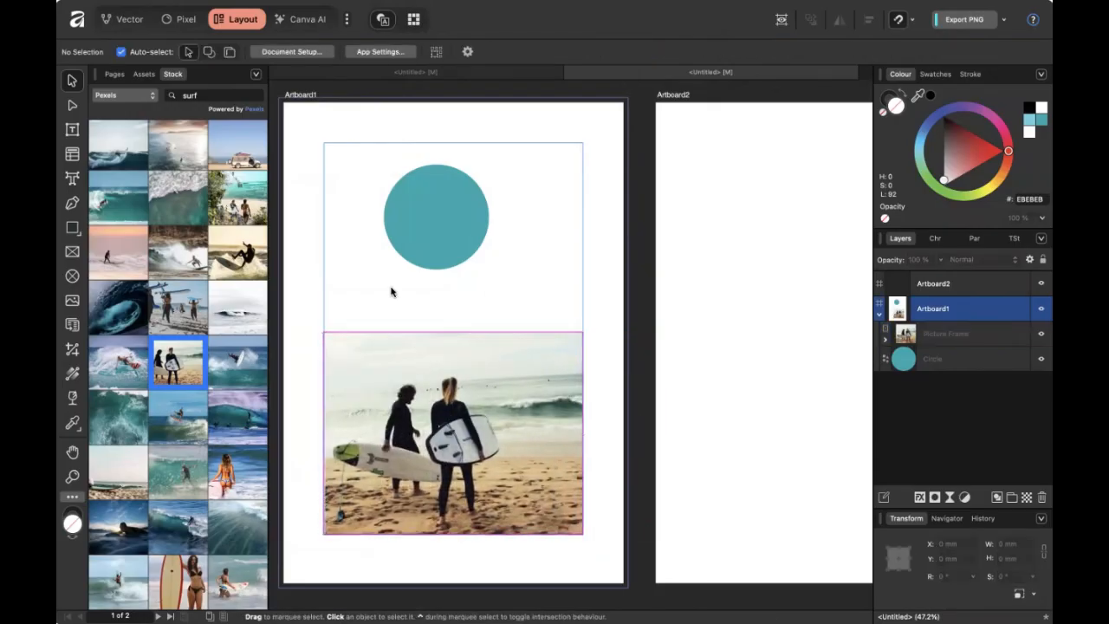
left_click_drag(406, 196, 367, 218)
left_click_drag(401, 253, 397, 239)
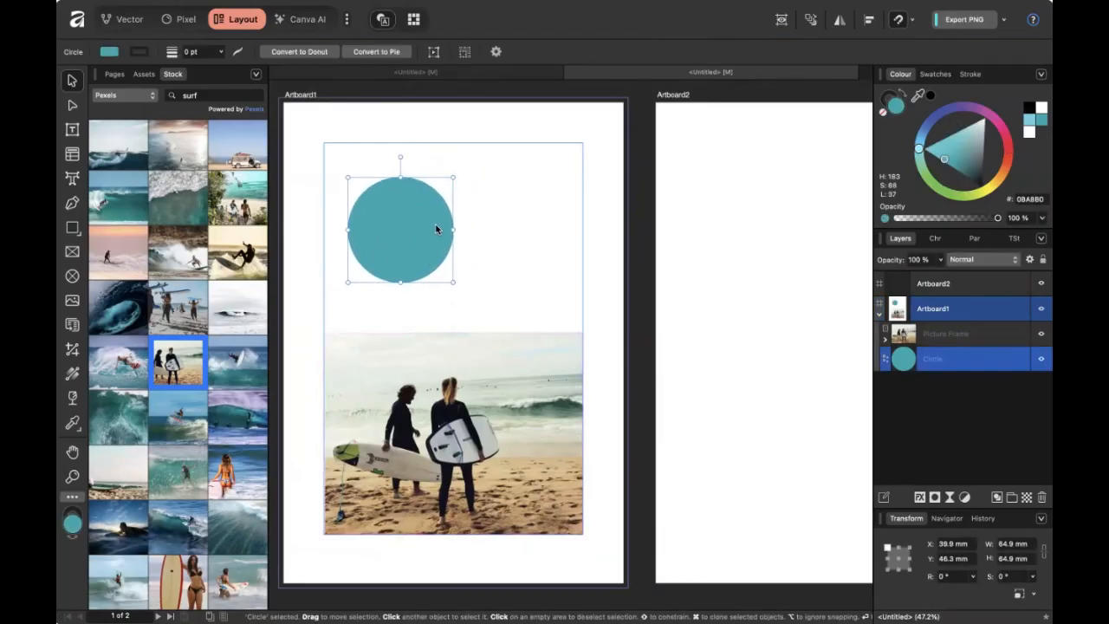
key("Delete")
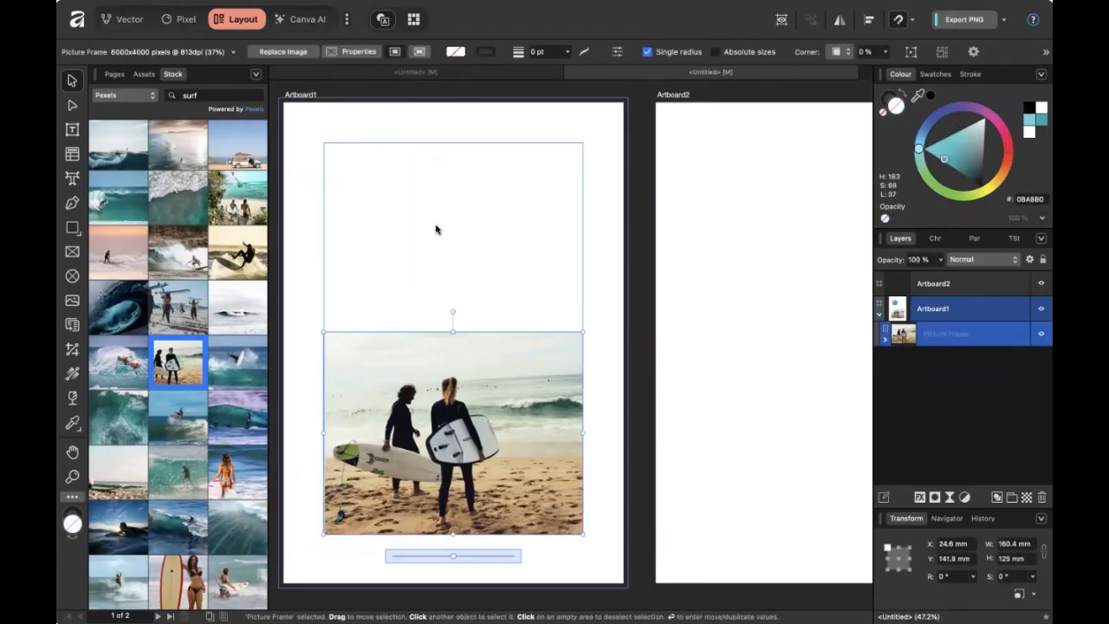
Draw a 160.4 × 53.7 mm banner rectangle across the top, fill it 17D8E2, and return to Vector persona.
left_click(72, 227)
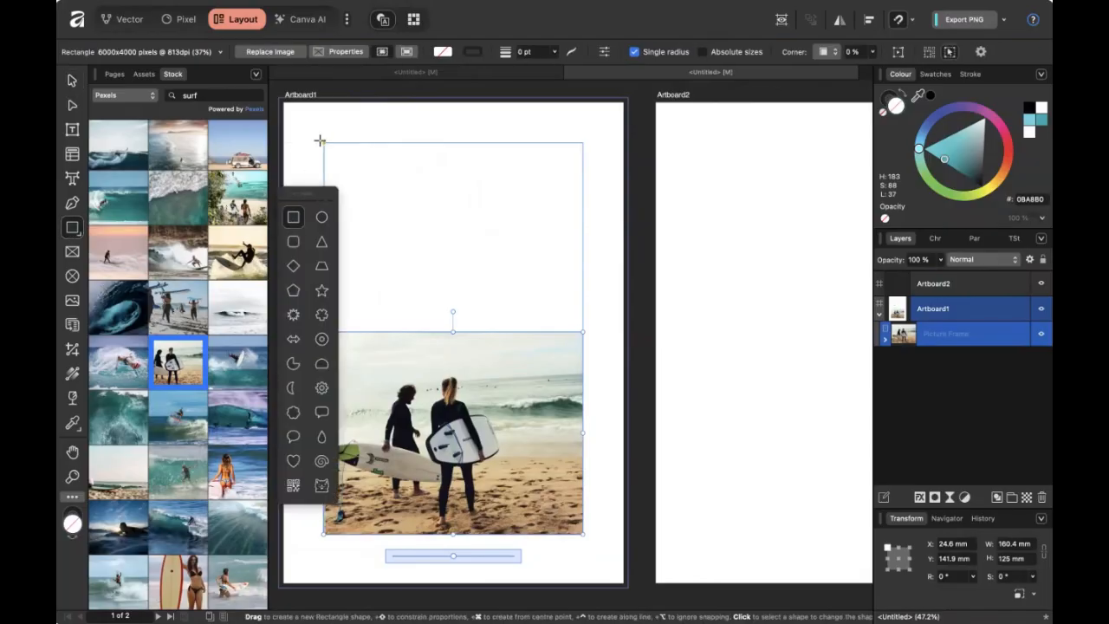
left_click_drag(323, 143, 582, 230)
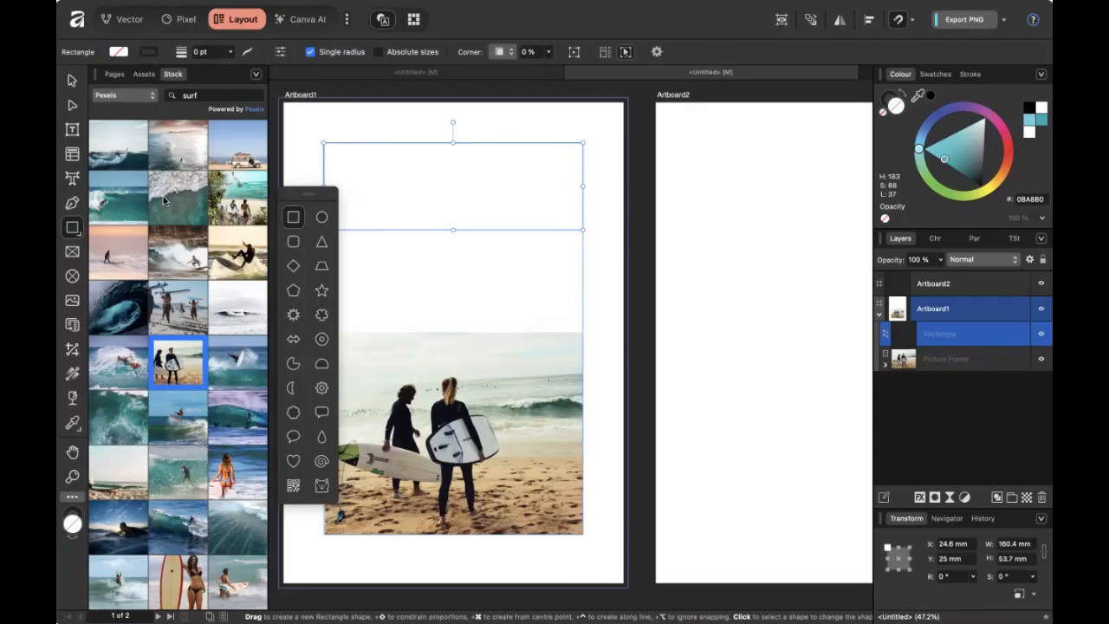
left_click_drag(950, 153, 936, 150)
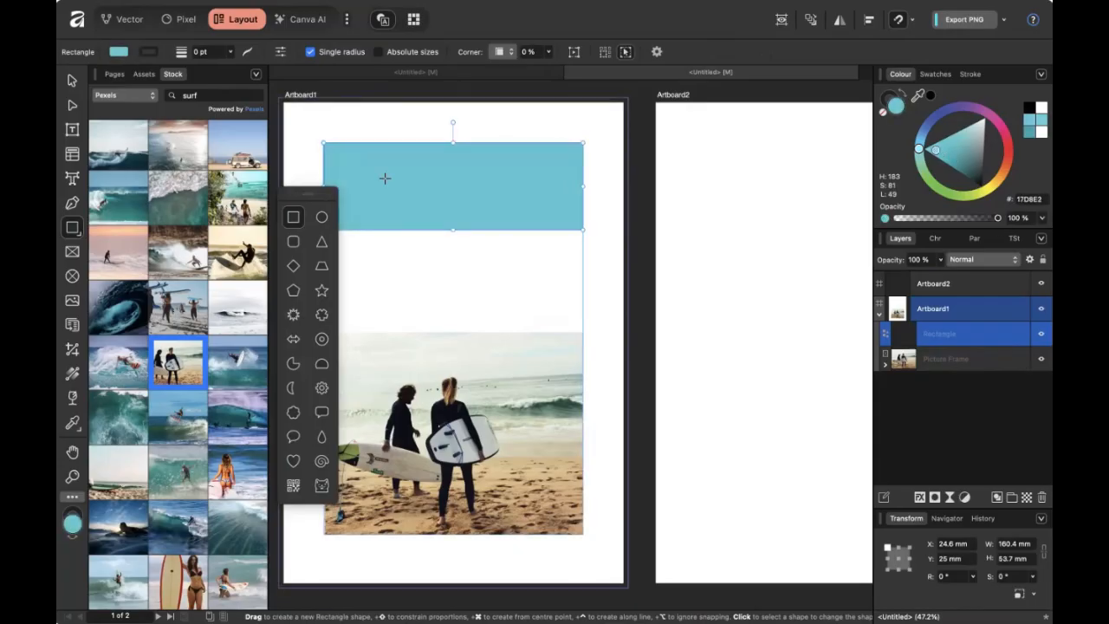
left_click(72, 81)
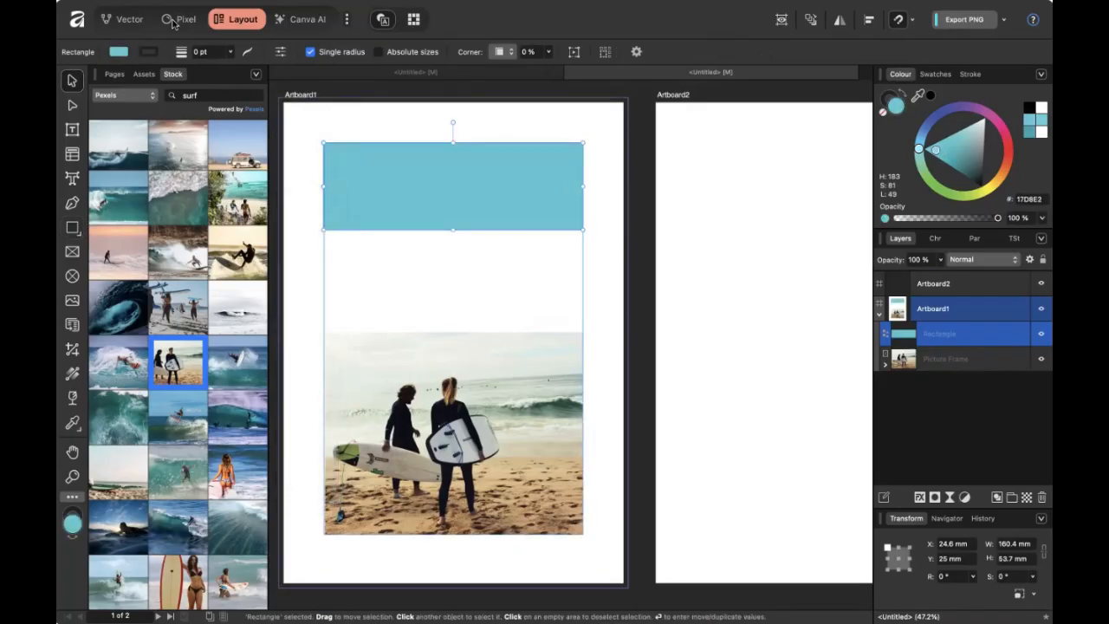
left_click(124, 23)
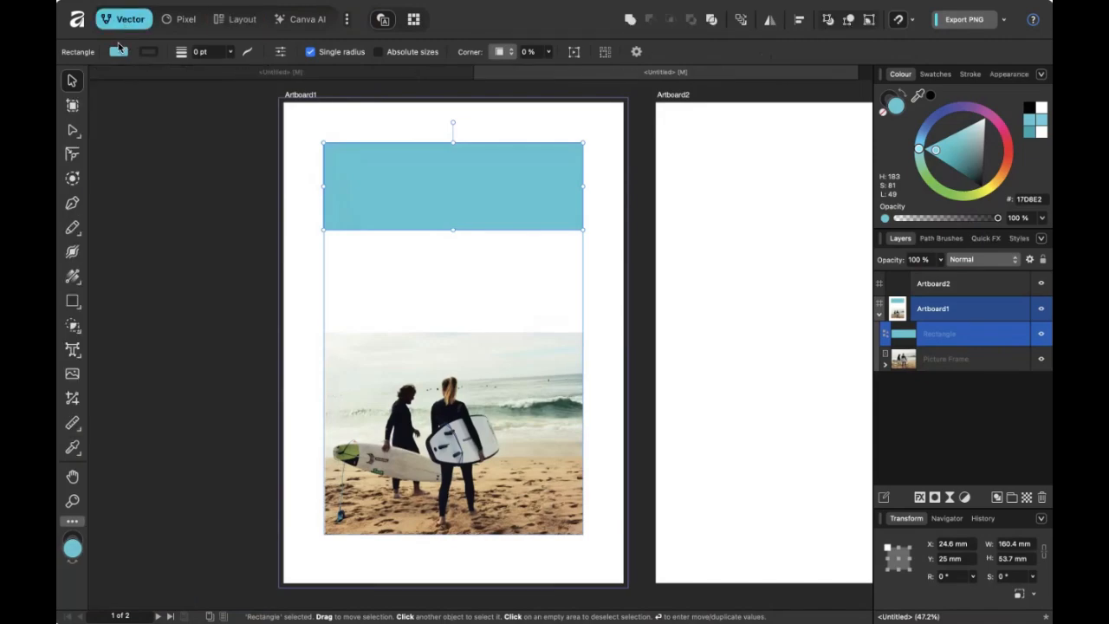
left_click(75, 352)
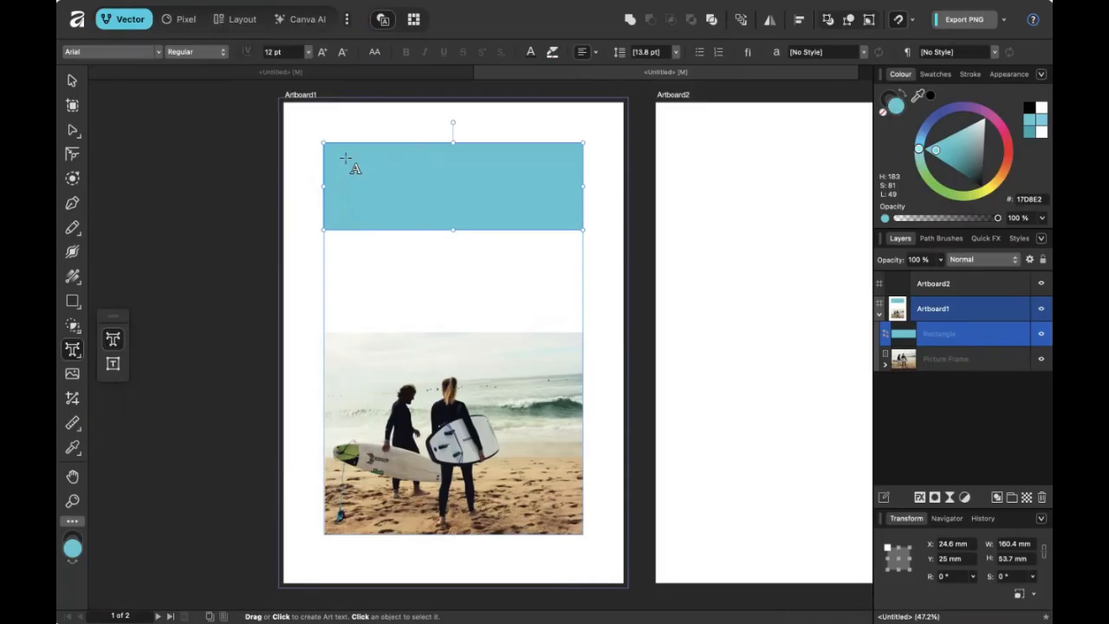
Add 'Surf Club' as artistic text on the banner and enlarge it to about 90.7 pt.
left_click_drag(341, 156, 389, 187)
type("Su")
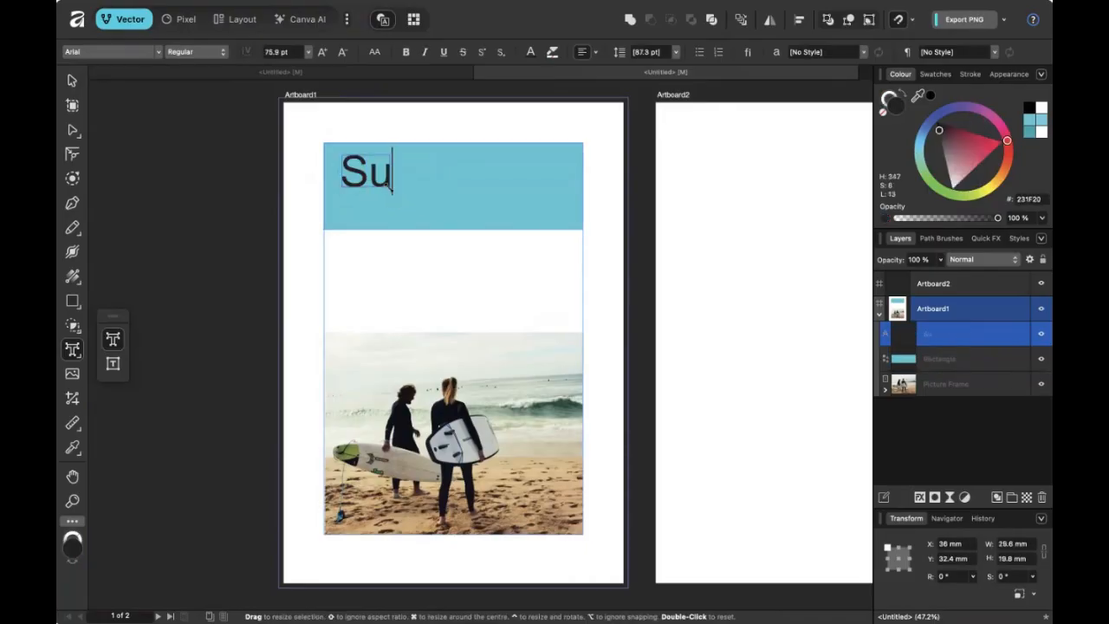
type("rf Club")
key("Escape")
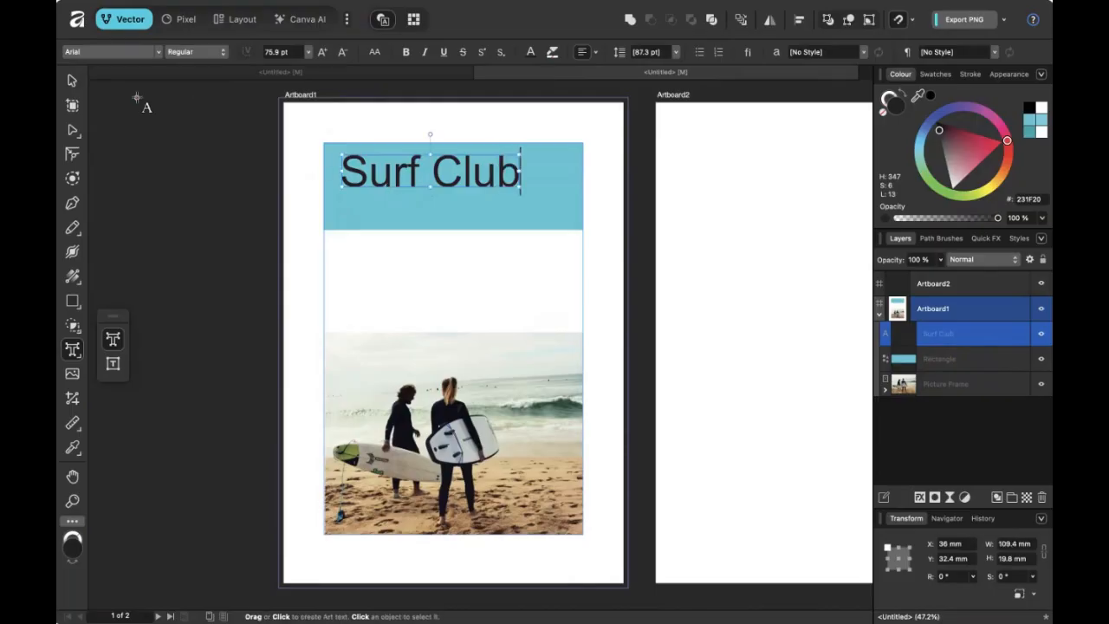
left_click(73, 81)
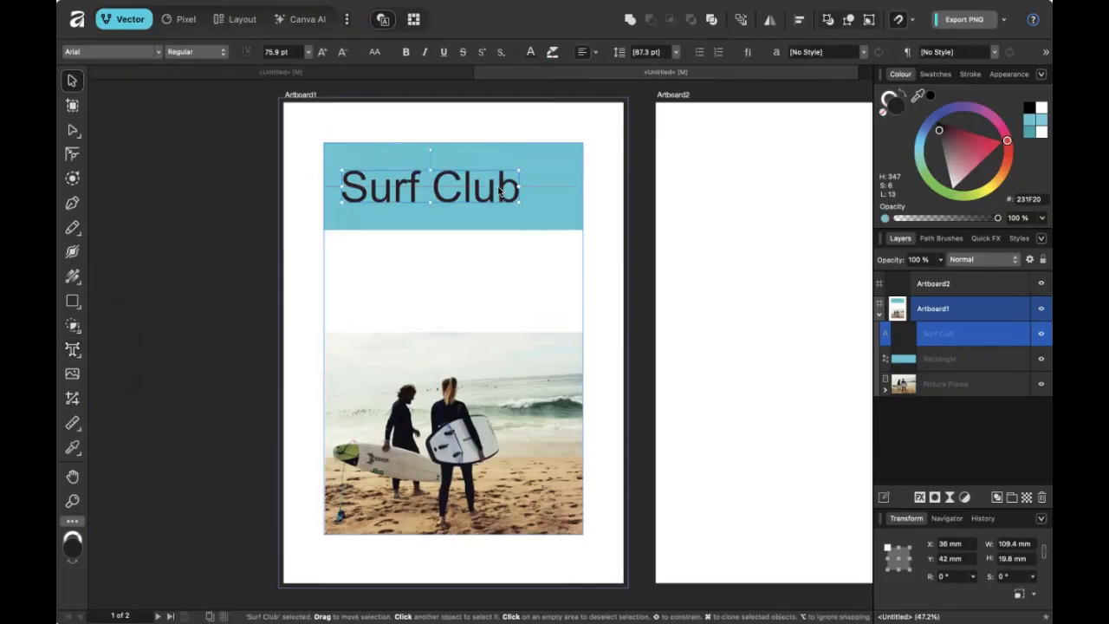
mouse_move(519, 186)
left_mouse_down()
mouse_move(517, 200)
mouse_move(554, 212)
mouse_move(517, 203)
left_mouse_up()
Set the heading in Airborne Pilot, shrink it to 76.4 pt and centre it on the banner.
left_click(134, 53)
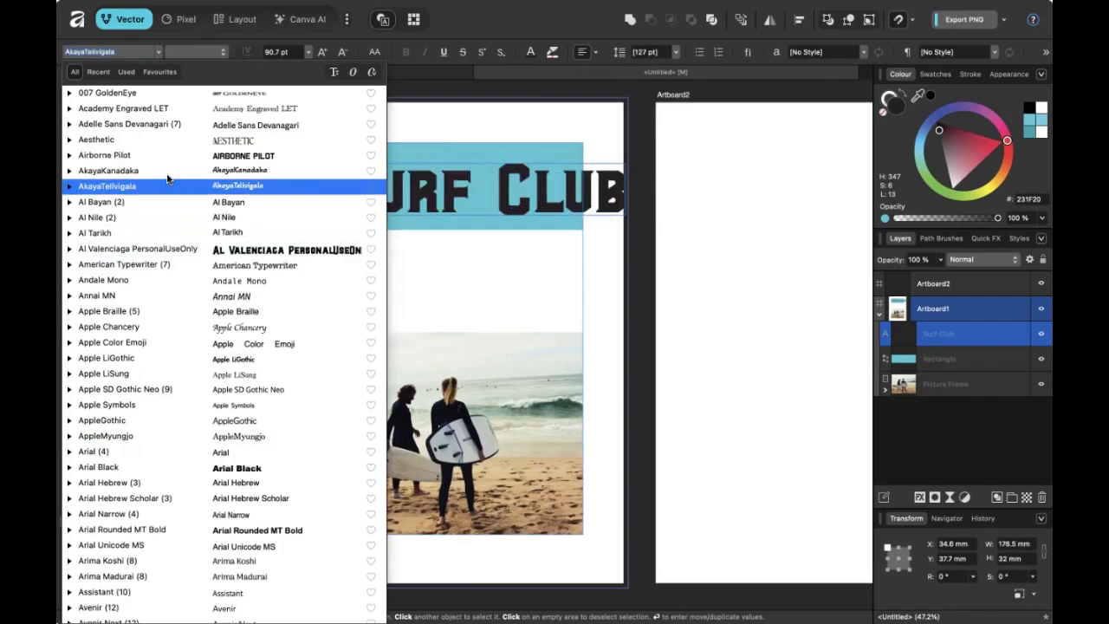
left_click(177, 156)
left_click_drag(613, 206, 569, 204)
left_click_drag(502, 192, 500, 196)
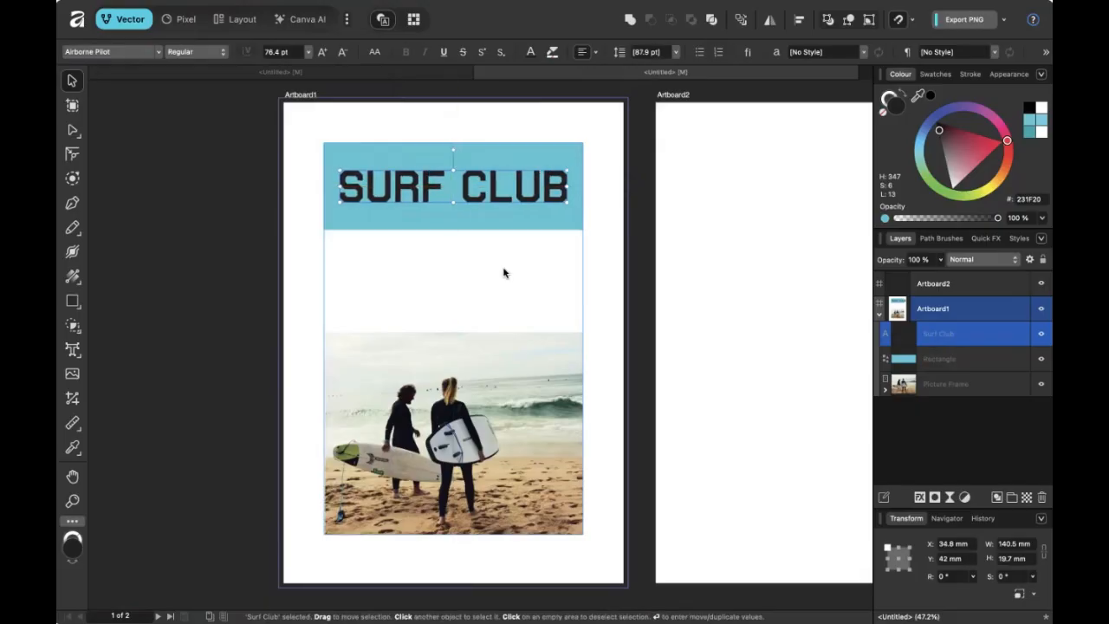
left_click(502, 272)
Recolour the Surf Club heading near-white.
left_click(513, 187)
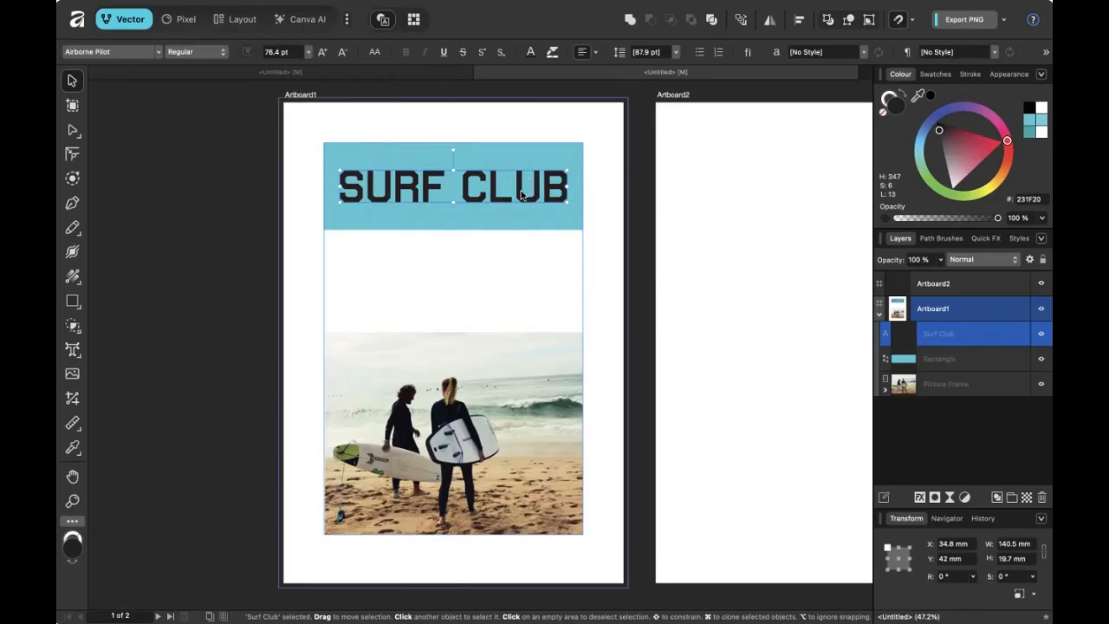
mouse_move(949, 158)
left_mouse_down()
mouse_move(959, 208)
mouse_move(939, 249)
left_mouse_up()
left_click(318, 351)
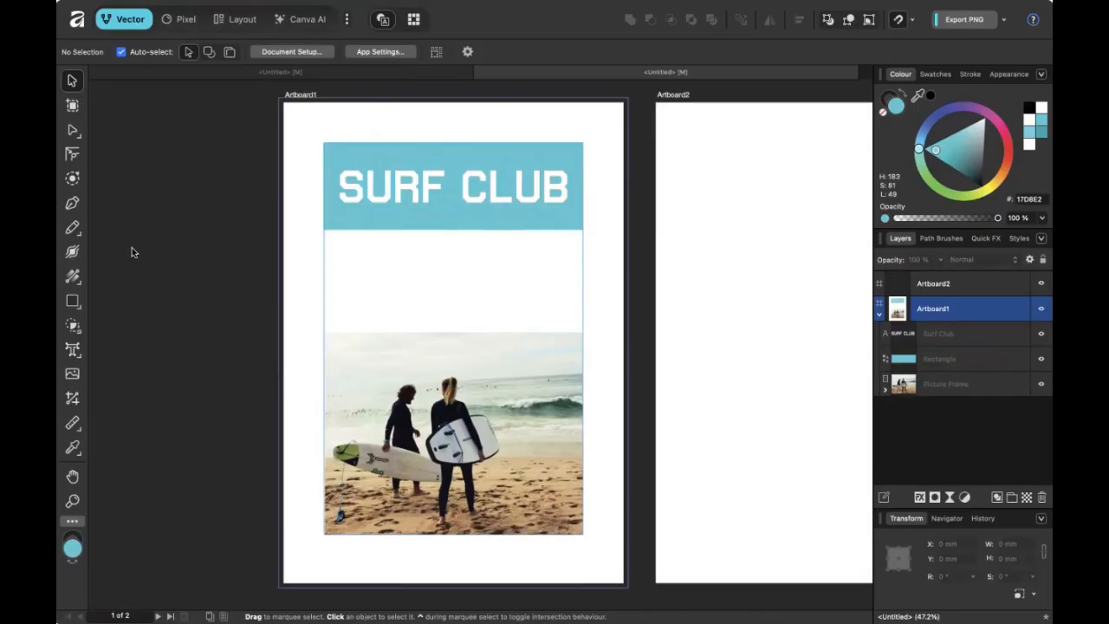
Select the surfers photo, enter Pixel persona, and close its Layer Effects without changes.
left_click(390, 388)
scroll(419, 389, "down", 3)
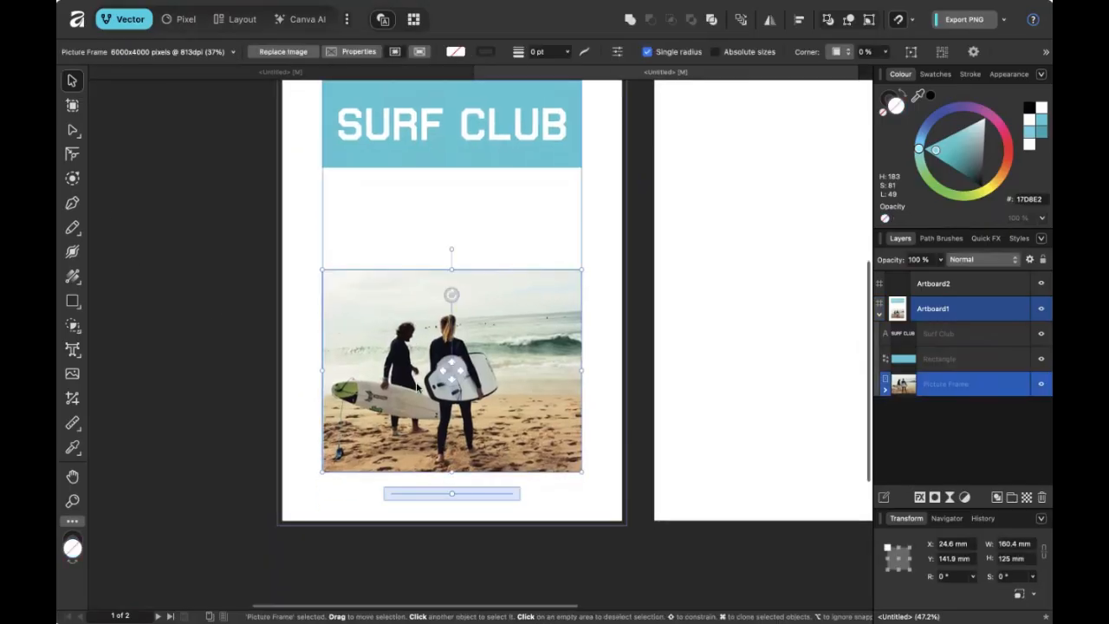
mouse_move(396, 338)
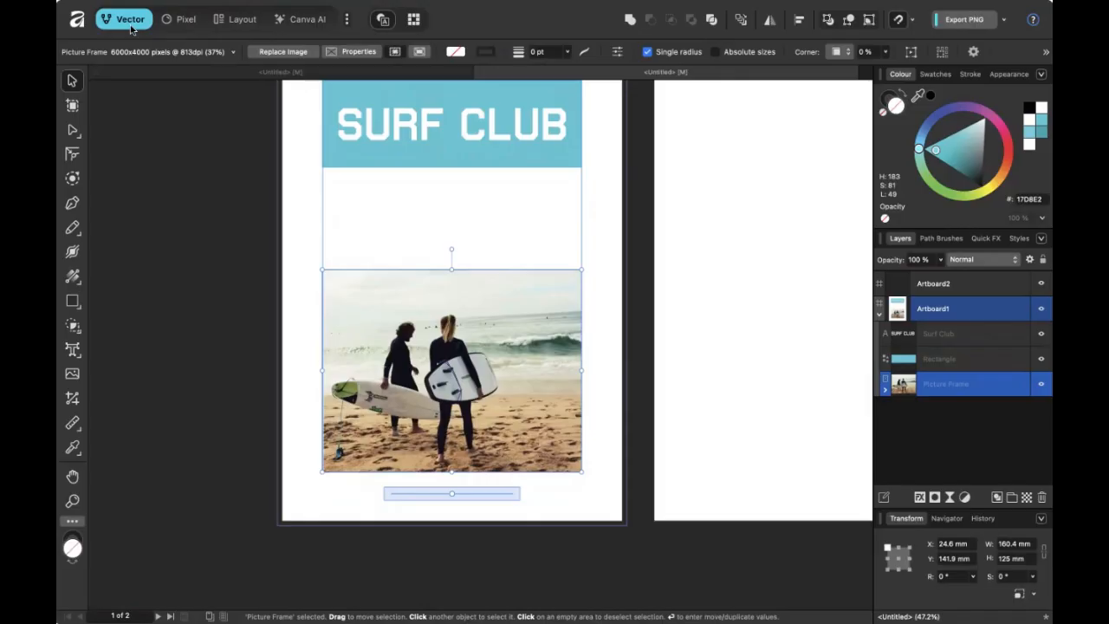
left_click(176, 21)
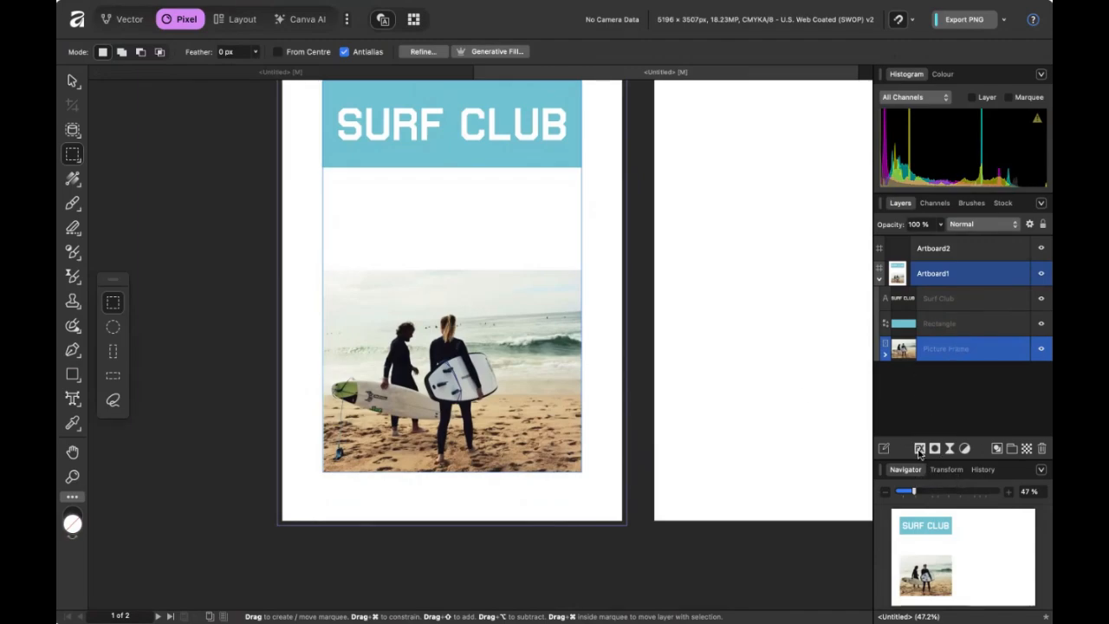
left_click(919, 449)
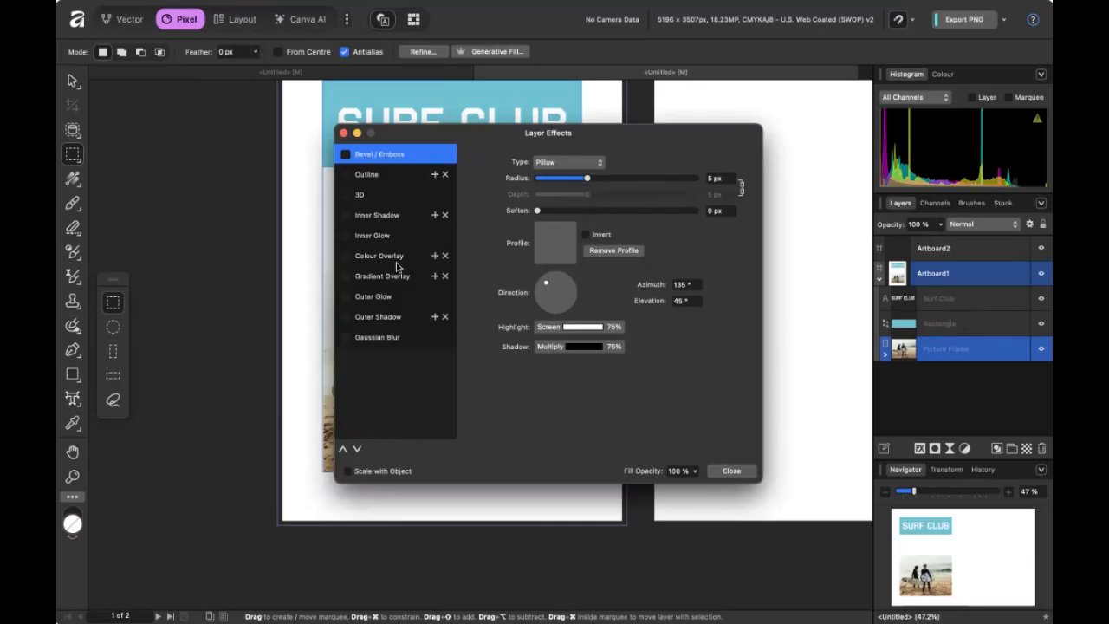
left_click(726, 470)
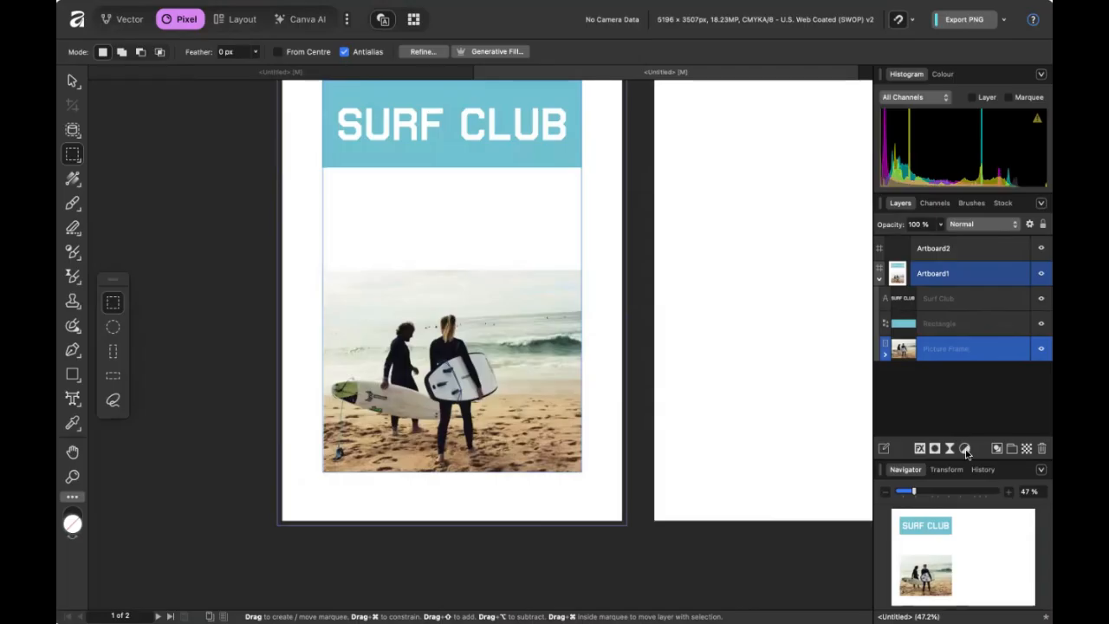
Add a Black & White adjustment to the surf photo and test its Yellow slider.
left_click(965, 449)
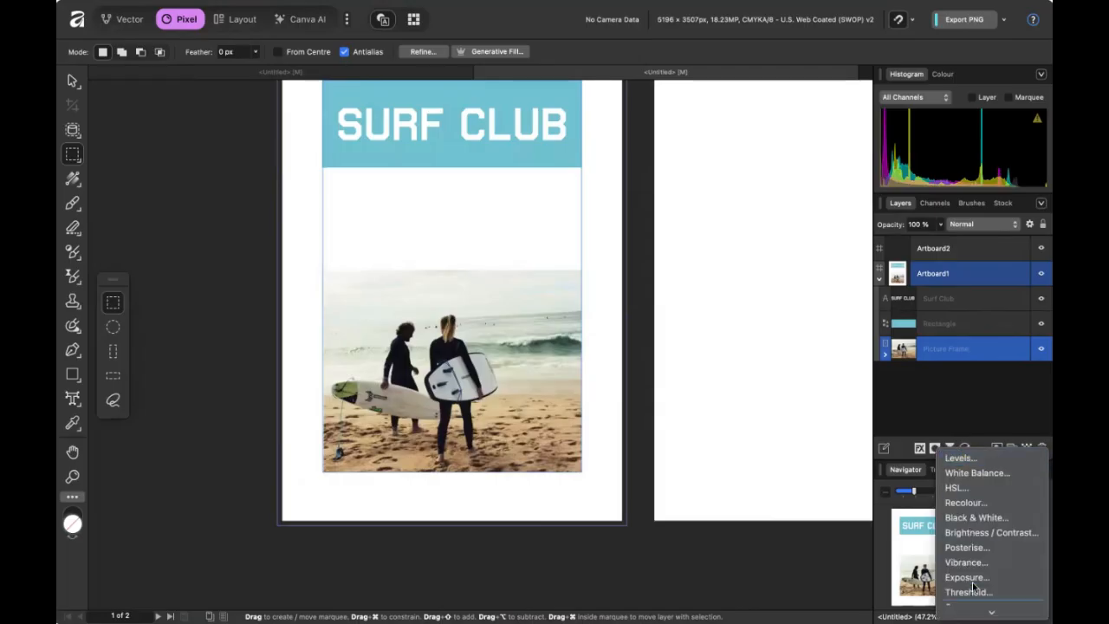
scroll(973, 589, "down", 5)
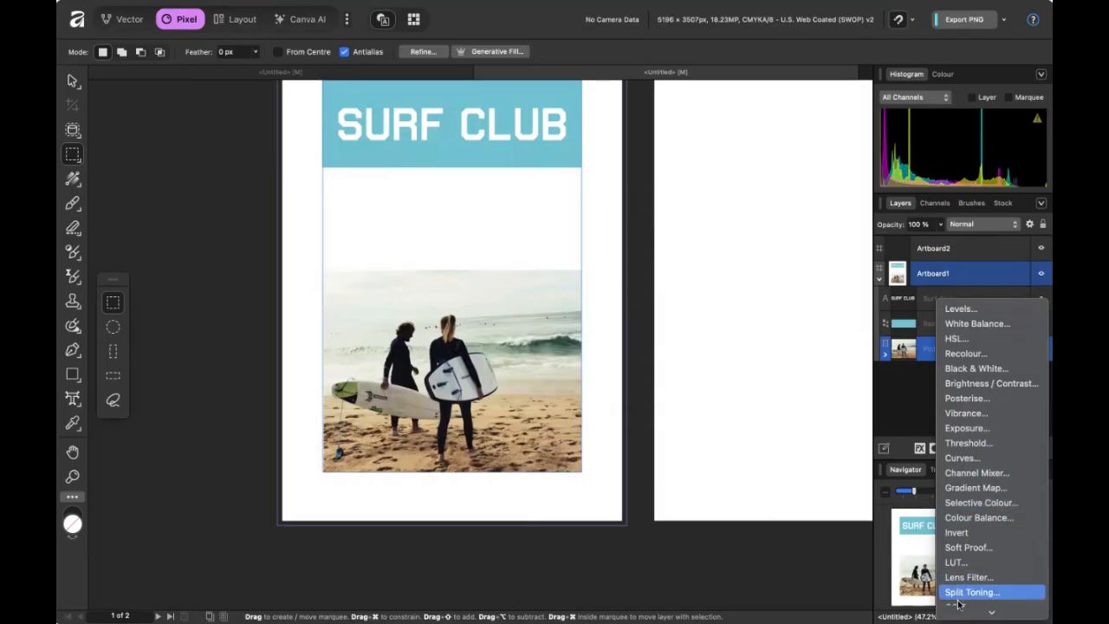
scroll(957, 592, "down", 2)
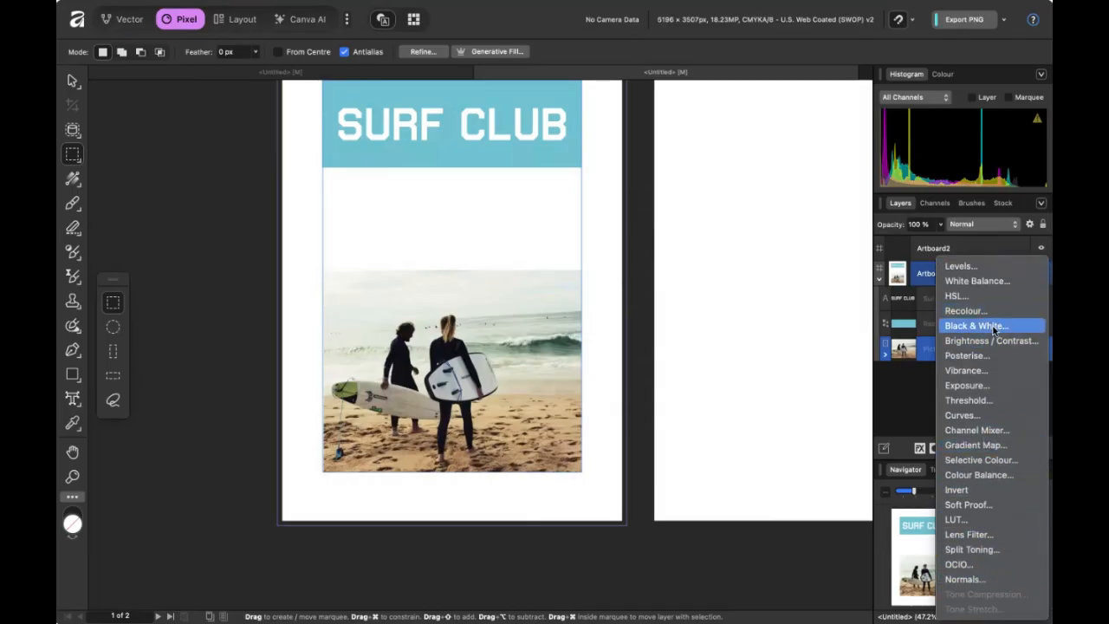
left_click(994, 326)
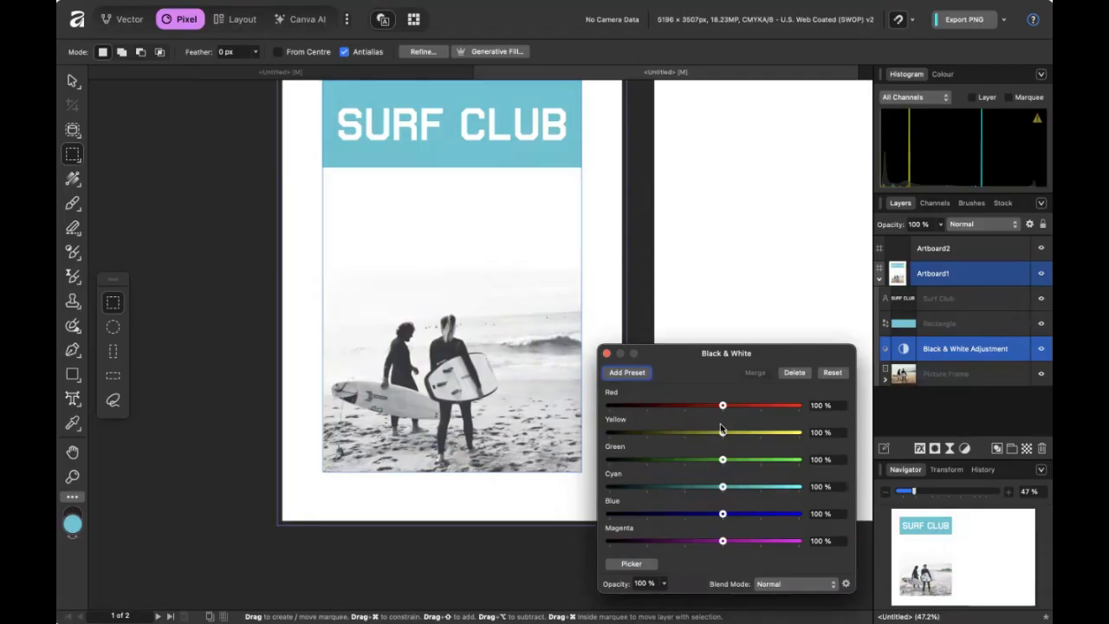
mouse_move(721, 429)
left_mouse_down()
mouse_move(685, 432)
mouse_move(742, 432)
mouse_move(724, 436)
left_mouse_up()
left_click(606, 353)
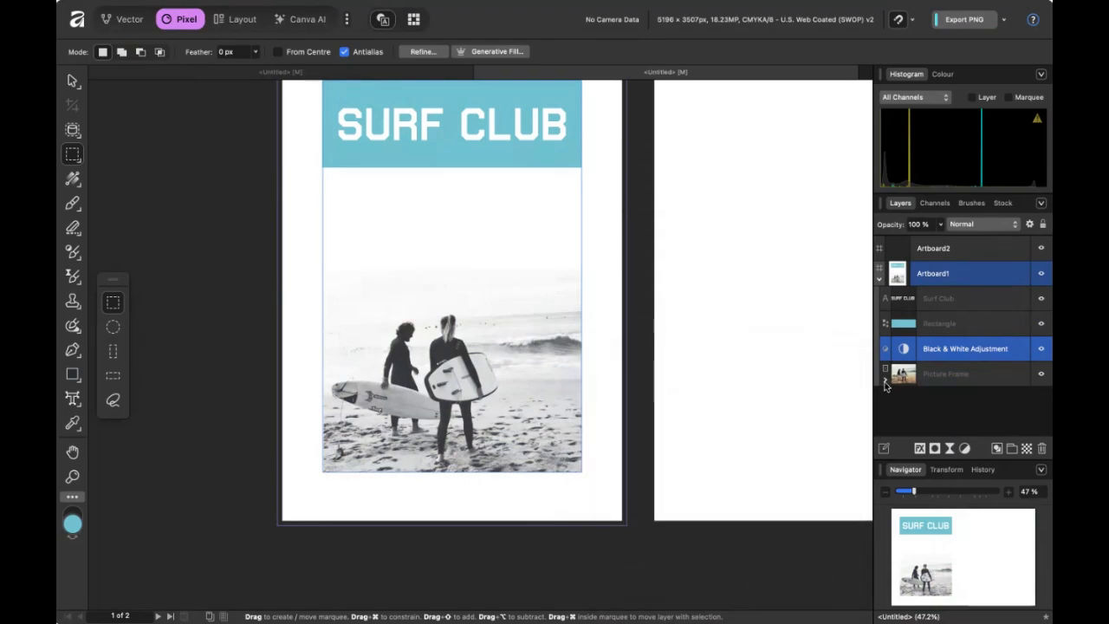
Expand the Picture Frame layer and delete the Black & White adjustment, restoring colour.
left_click(885, 378)
left_click(943, 382)
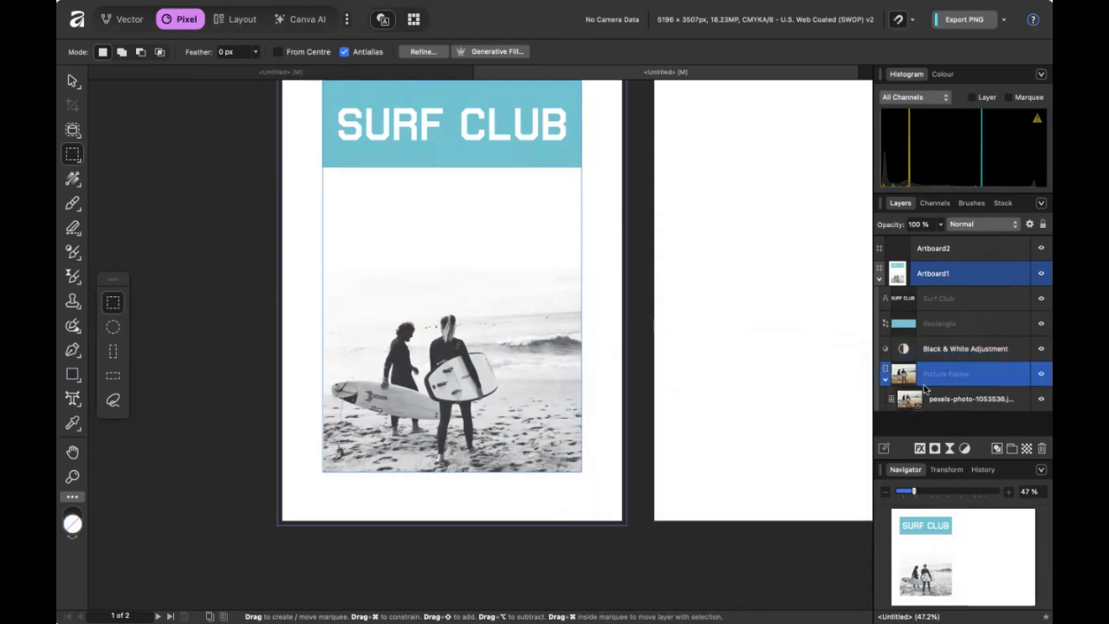
left_click(935, 346)
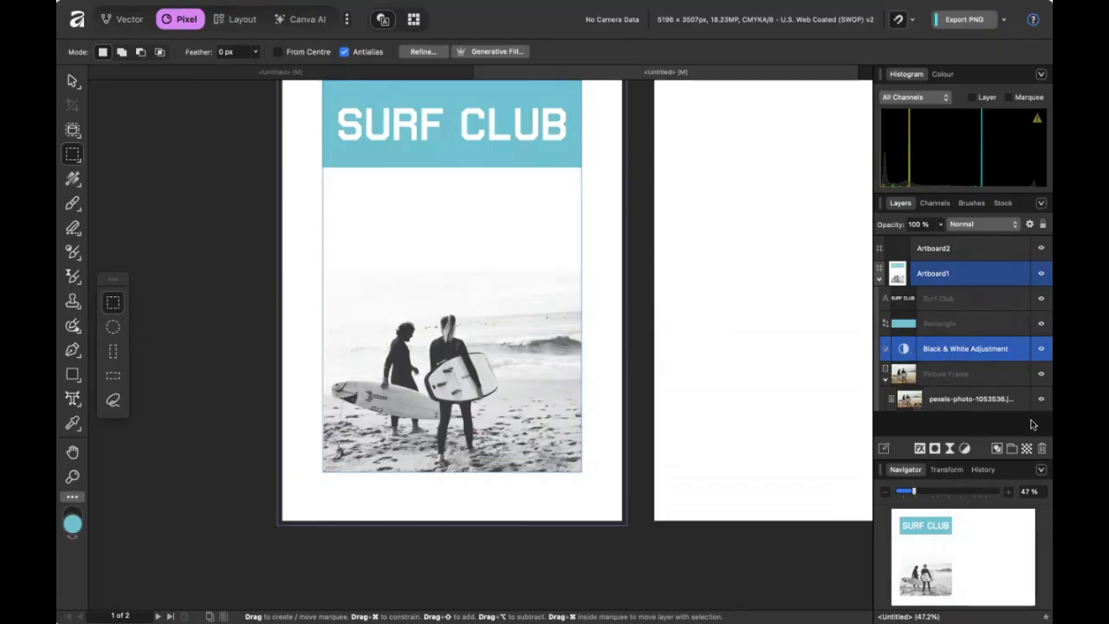
left_click(1041, 448)
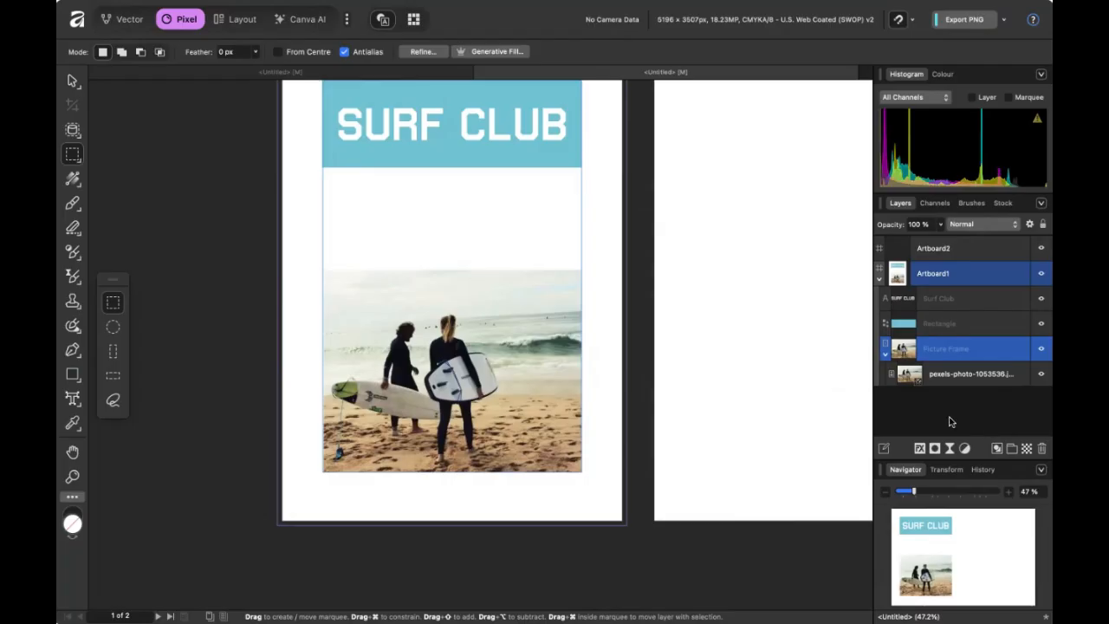
Switch via Vector persona to the Layout persona, showing Pexels stock results for 'surf'.
left_click(965, 448)
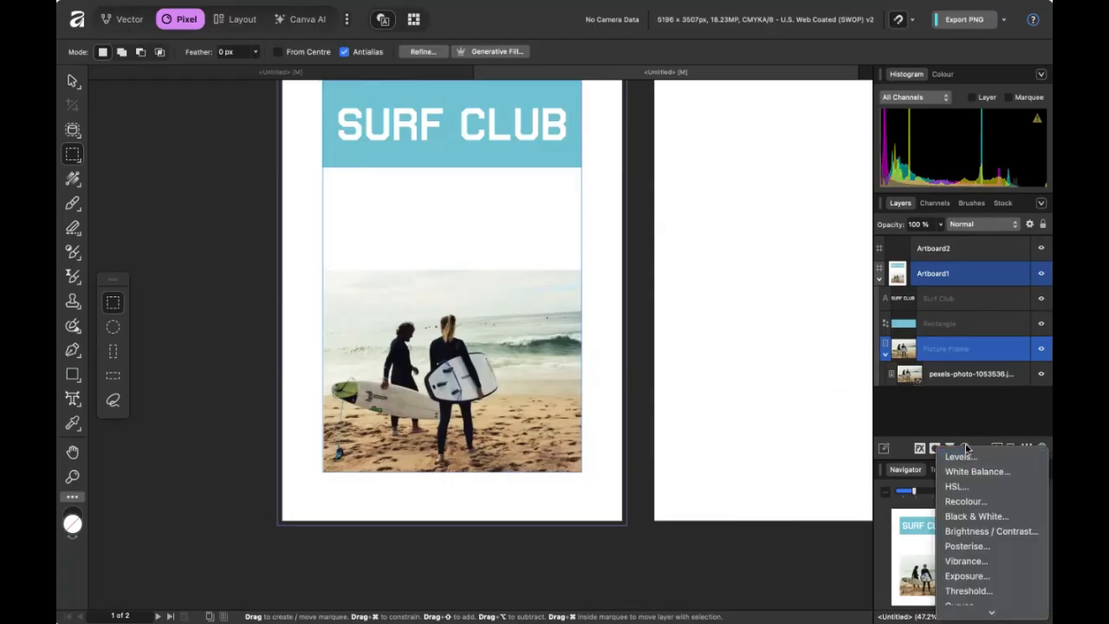
left_click(969, 449)
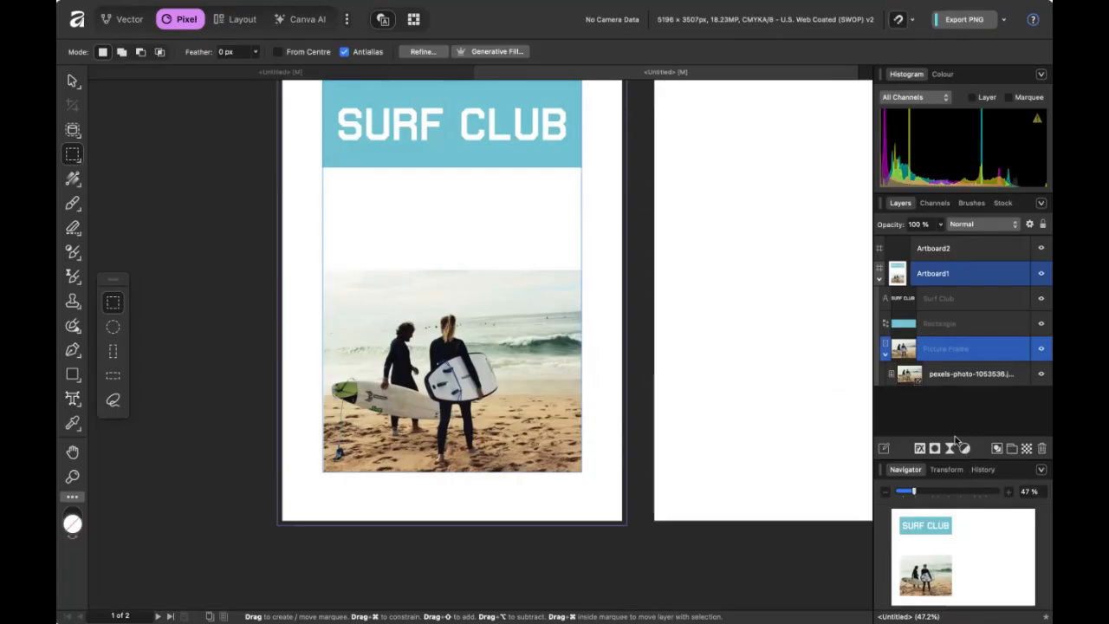
left_click(126, 20)
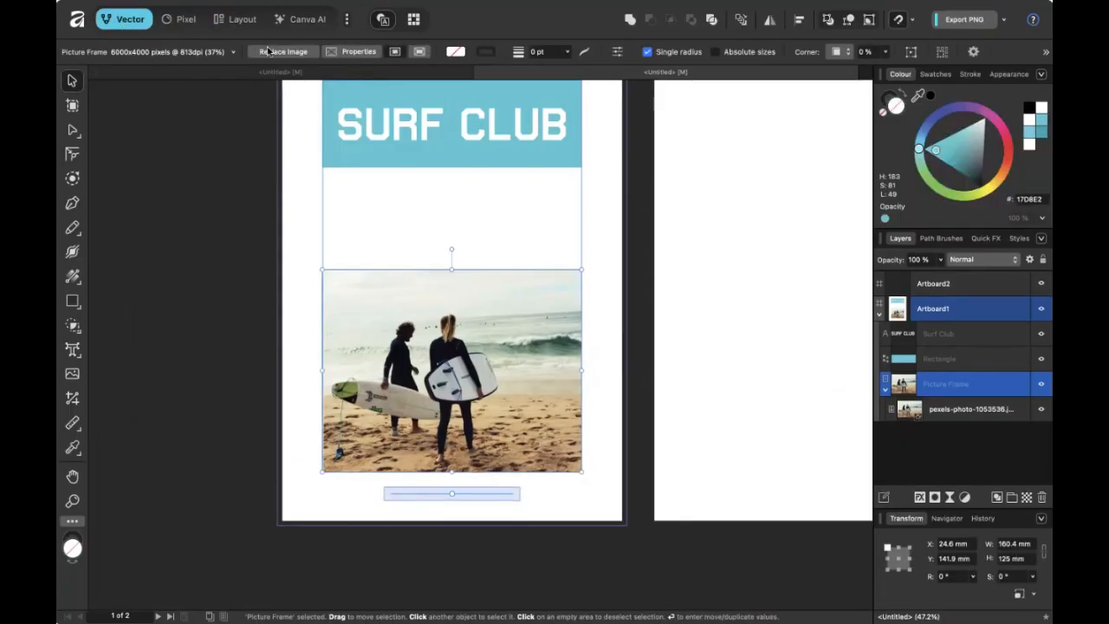
left_click(237, 20)
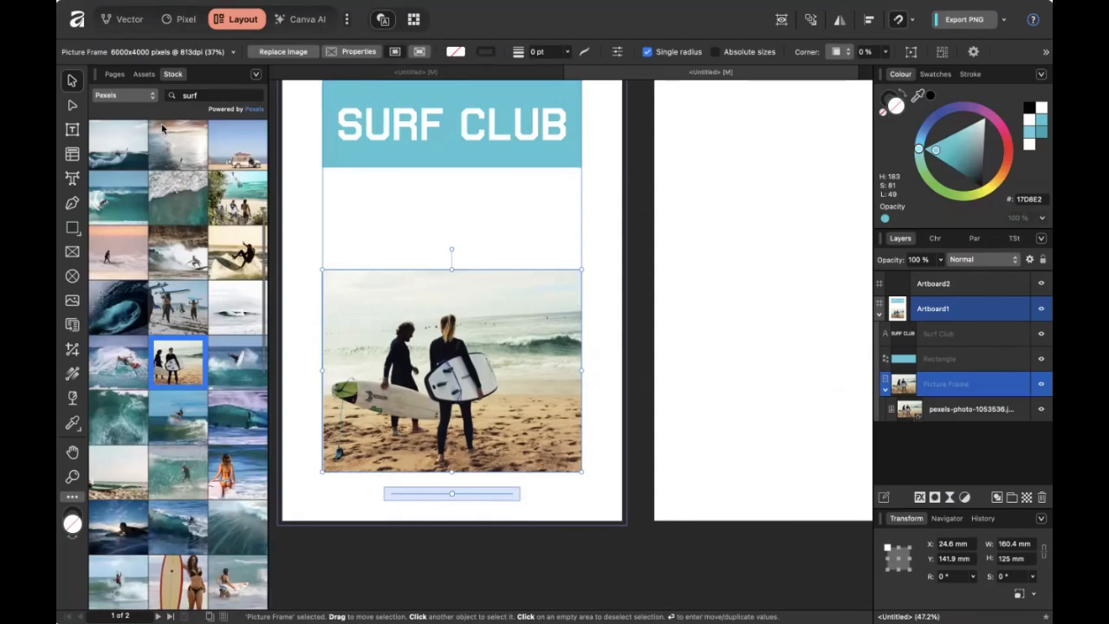
Stretch the photo frame's top edge to 136.5 mm tall and give Artboard1 a pinkish off-white background.
left_click(142, 76)
left_click(120, 76)
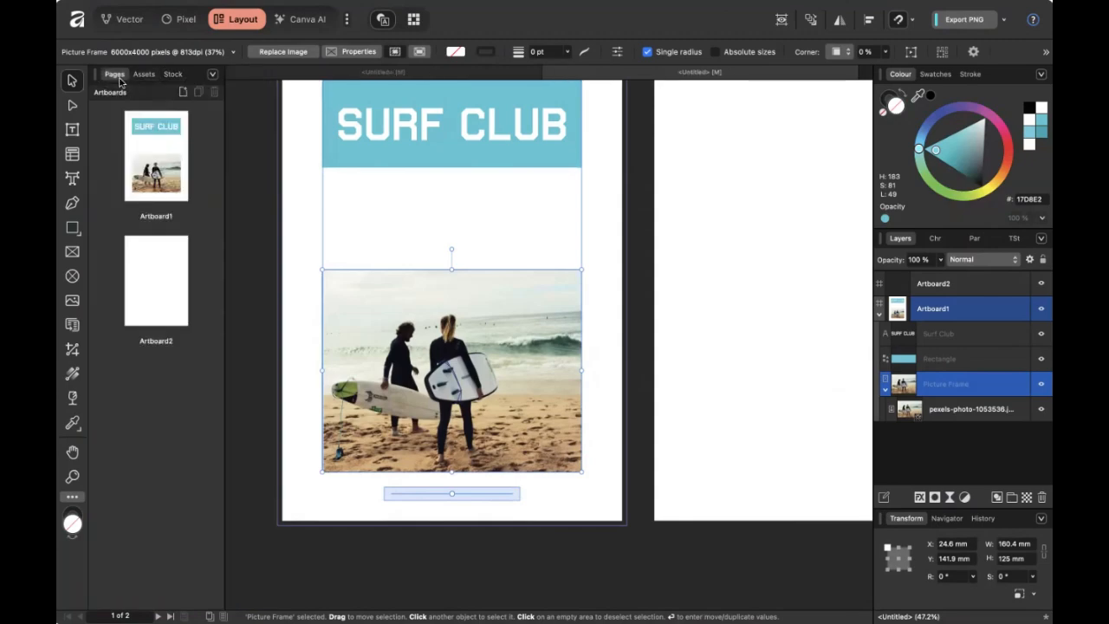
scroll(312, 187, "up", 3)
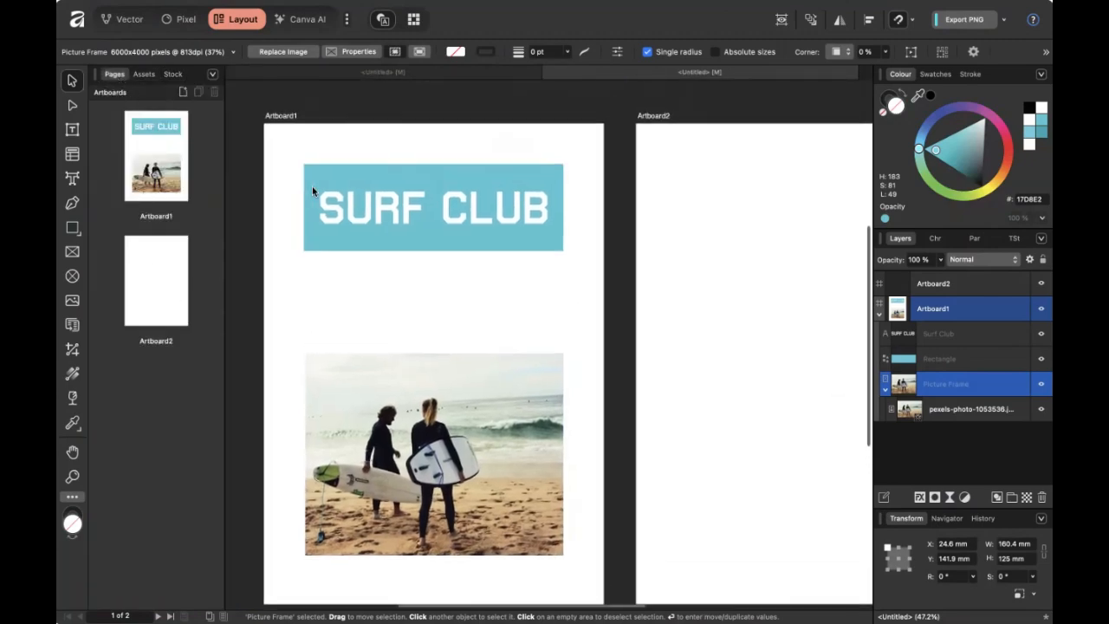
left_click(375, 275)
left_click(441, 395)
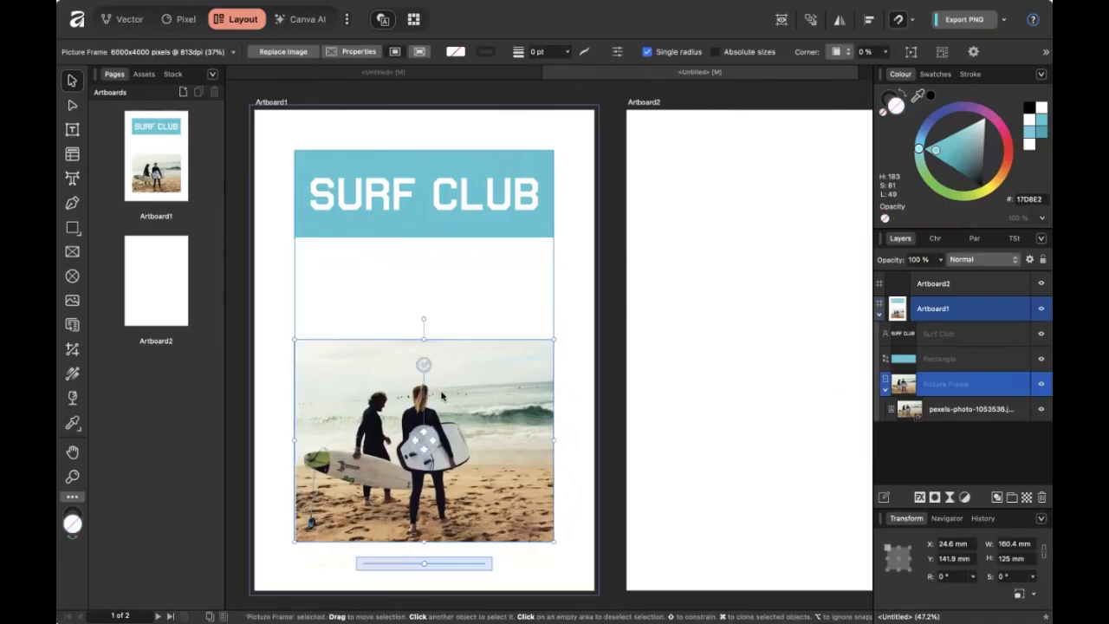
mouse_move(423, 338)
left_mouse_down()
mouse_move(423, 289)
mouse_move(423, 321)
left_mouse_up()
left_click(285, 300)
left_click(369, 376)
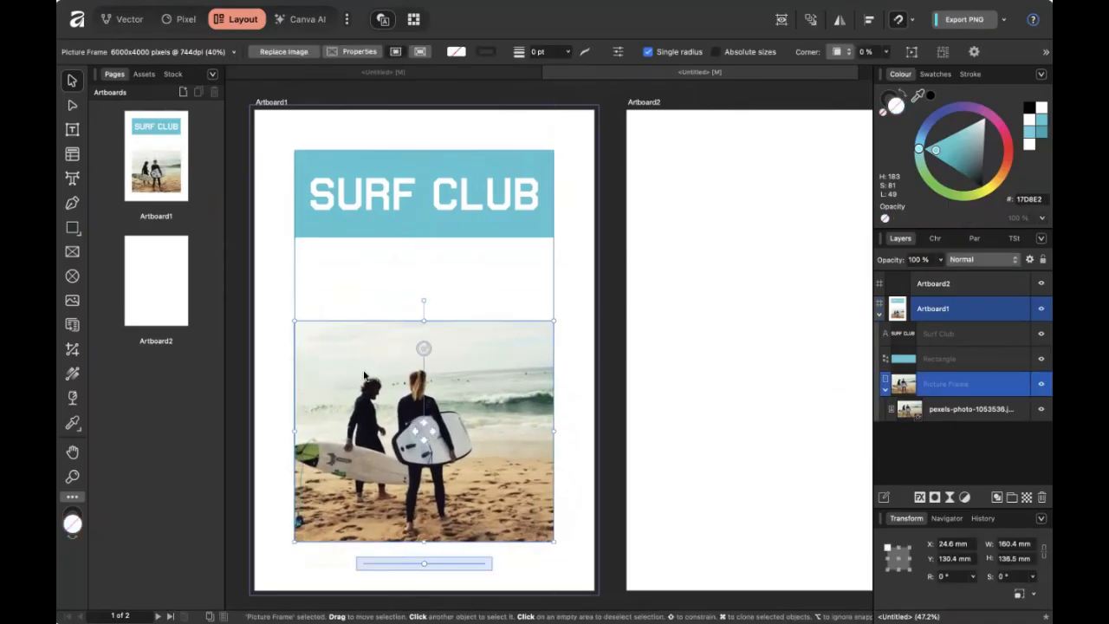
left_click(272, 103)
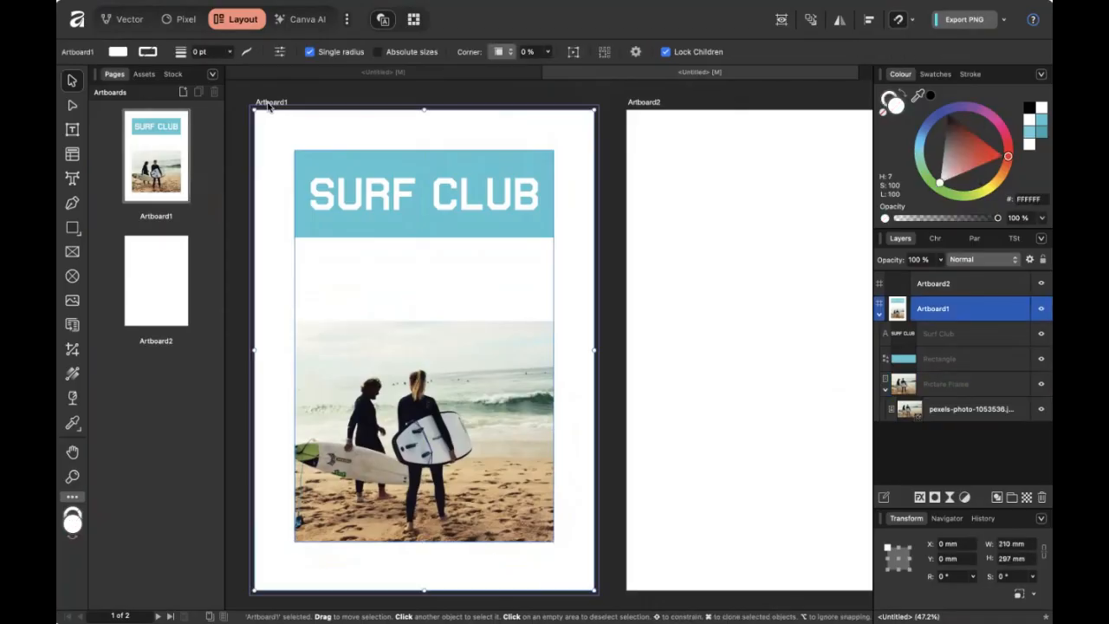
mouse_move(949, 164)
left_mouse_down()
mouse_move(957, 172)
mouse_move(942, 183)
left_mouse_up()
Delete the empty Artboard2 and pan the view to centre Artboard1.
left_click(795, 173)
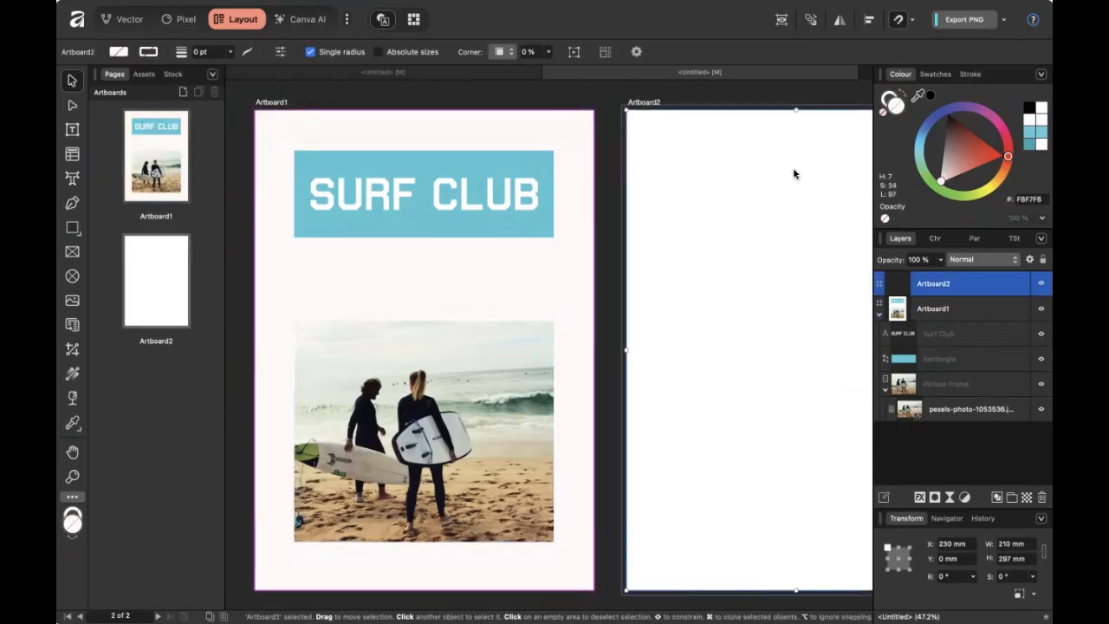
key("Delete")
left_click_drag(416, 203, 525, 199)
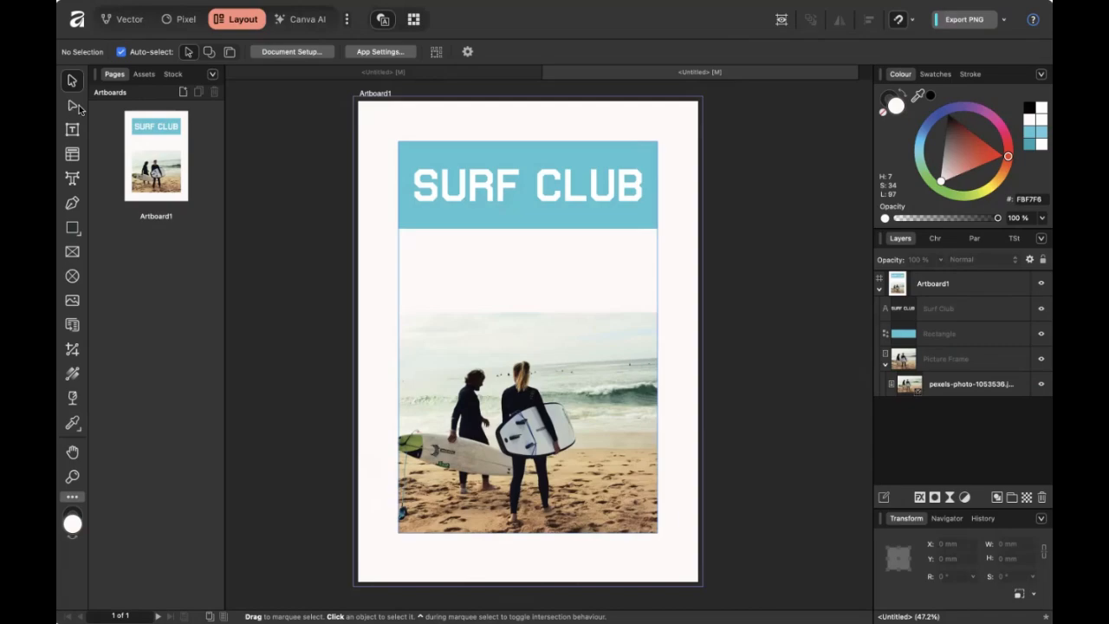
Cycle through the Vector, Pixel and Layout personas, ending in the Canva AI workspace.
left_click(129, 23)
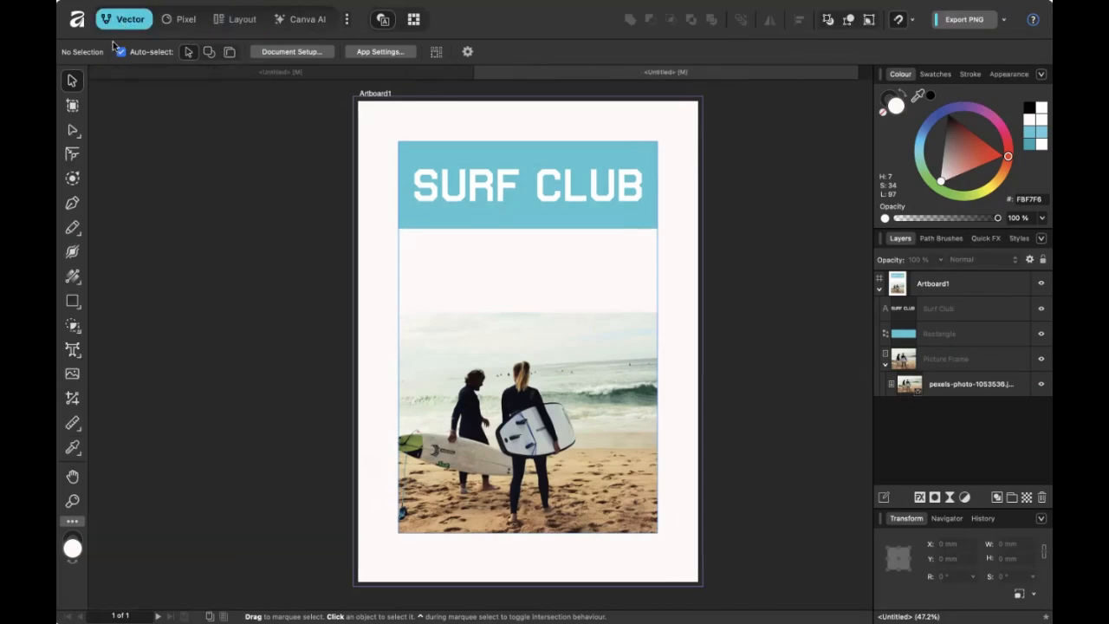
left_click(179, 19)
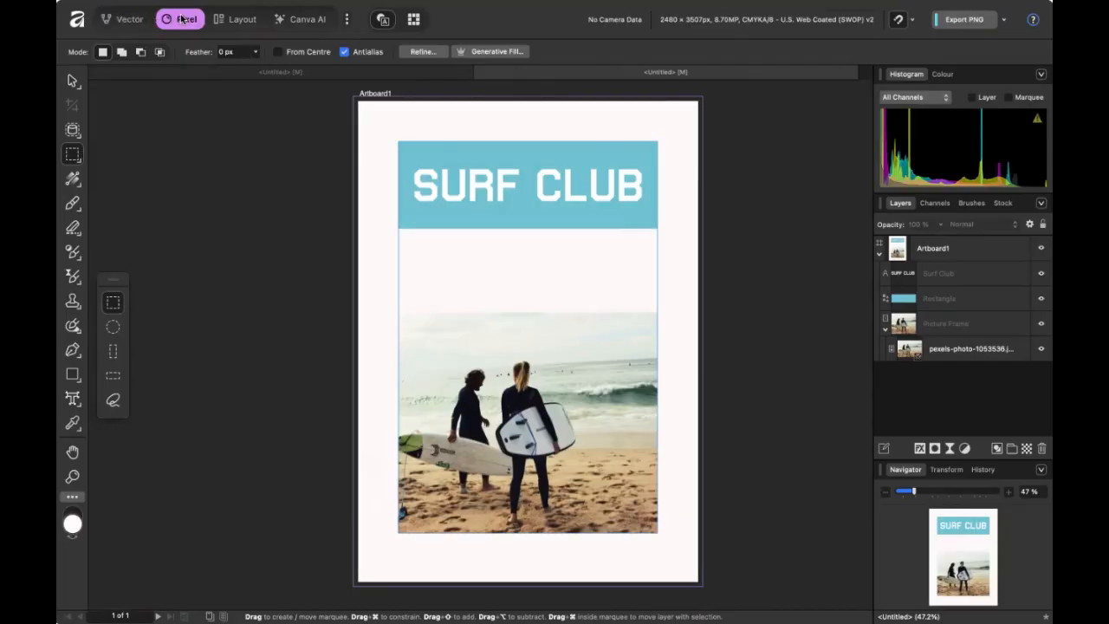
left_click(237, 19)
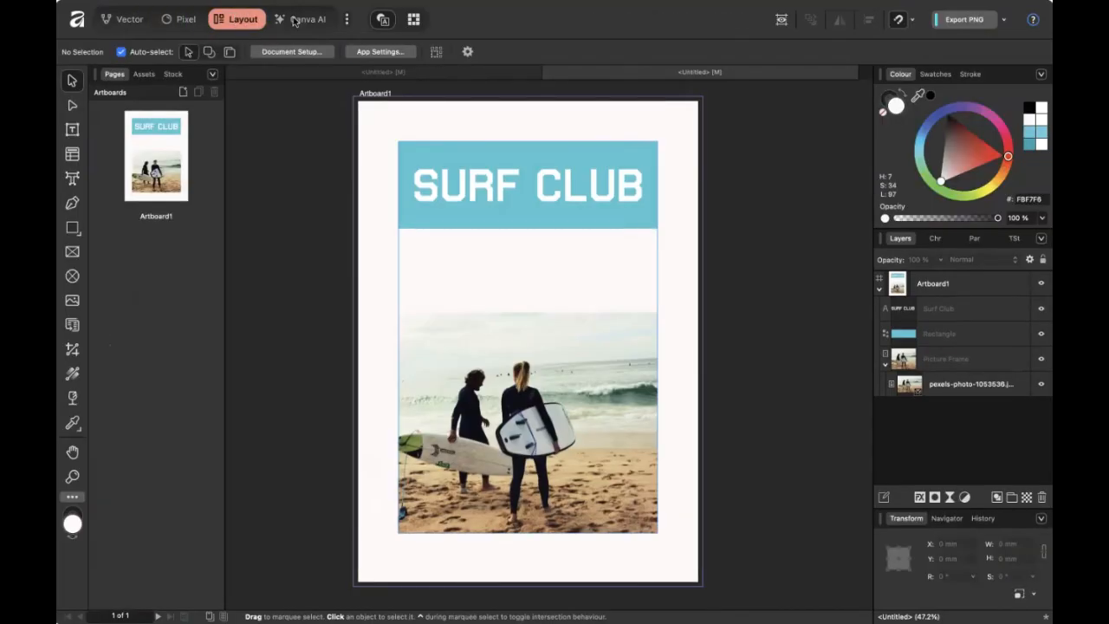
left_click(294, 19)
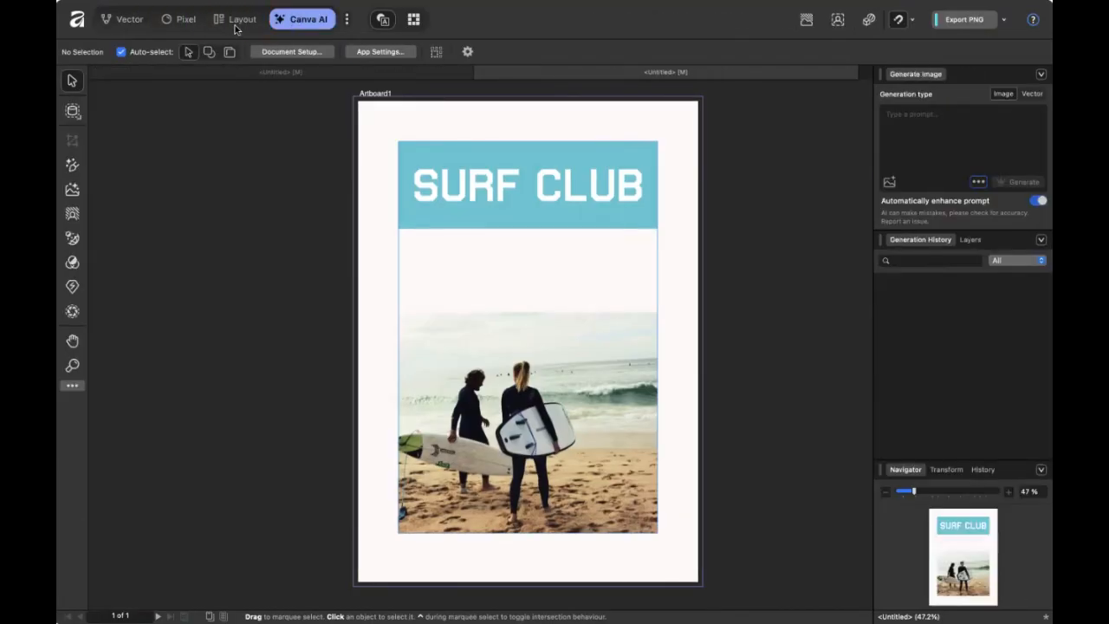